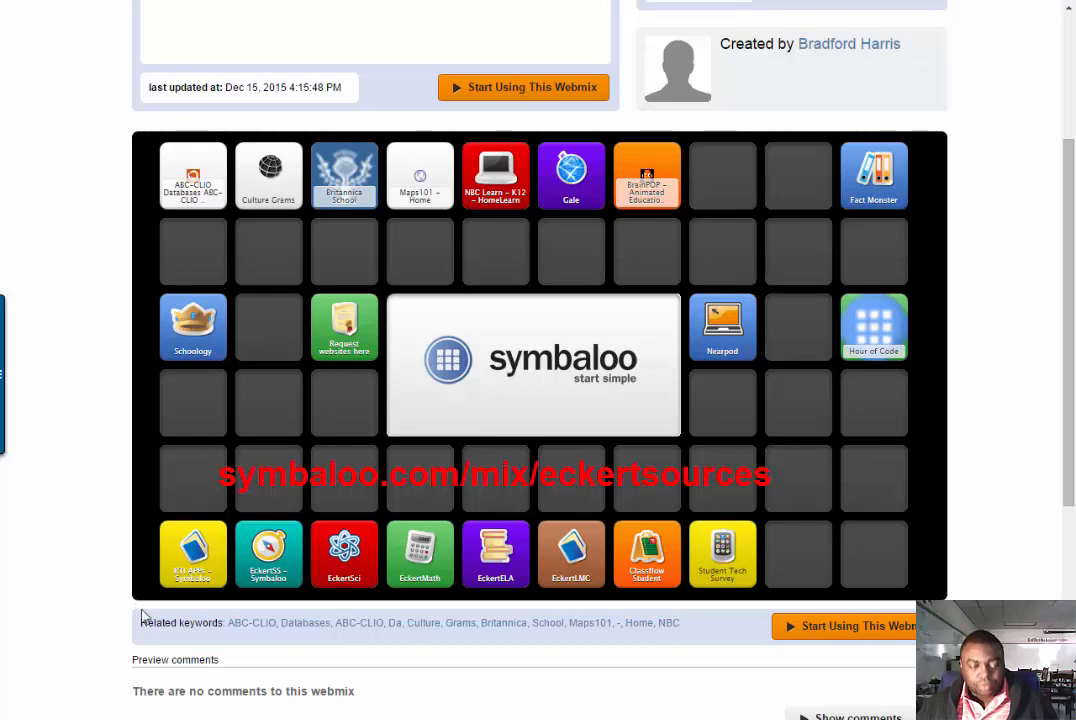
- Open the Gravity Quest lesson from the EckertSci webmix, start it and accept its learning objectives
{"action": "left_click", "coordinate": [348, 553]}
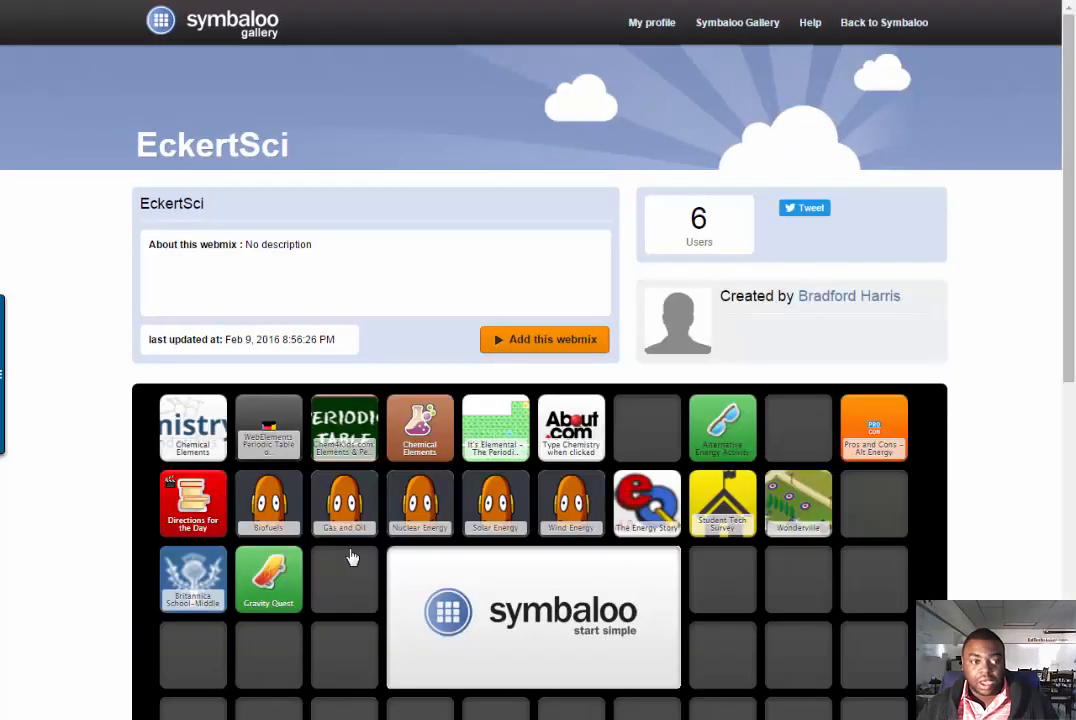
{"action": "scroll", "coordinate": [128, 465], "scroll_direction": "down", "scroll_amount": 3}
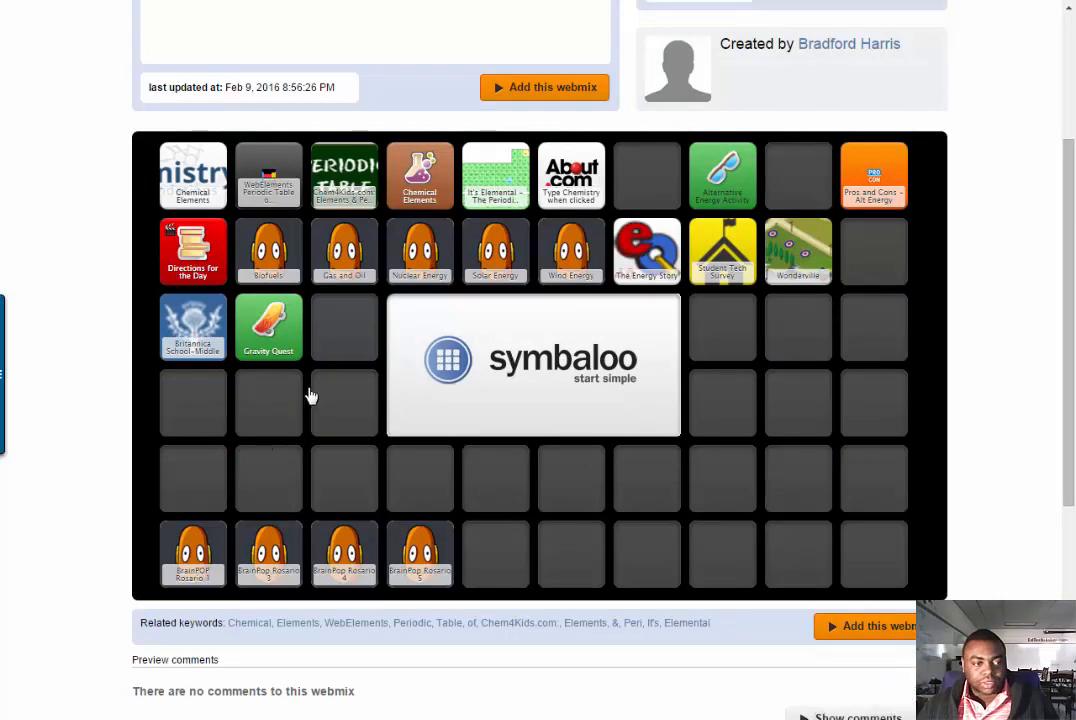
{"action": "left_click", "coordinate": [282, 340]}
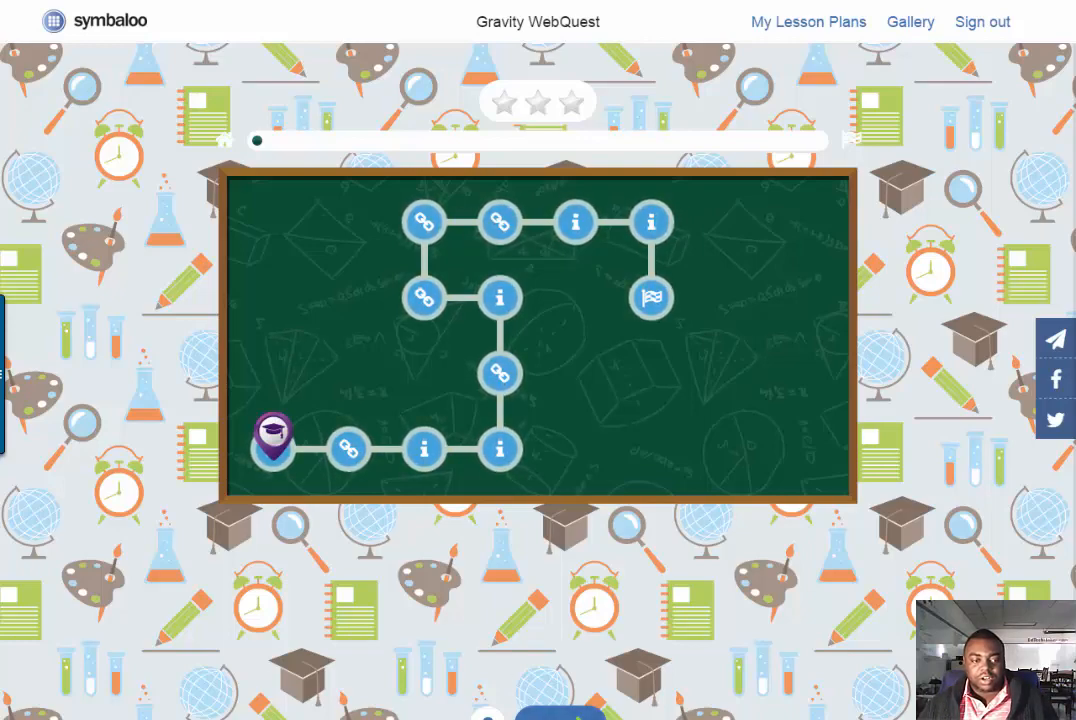
{"action": "left_click", "coordinate": [555, 712]}
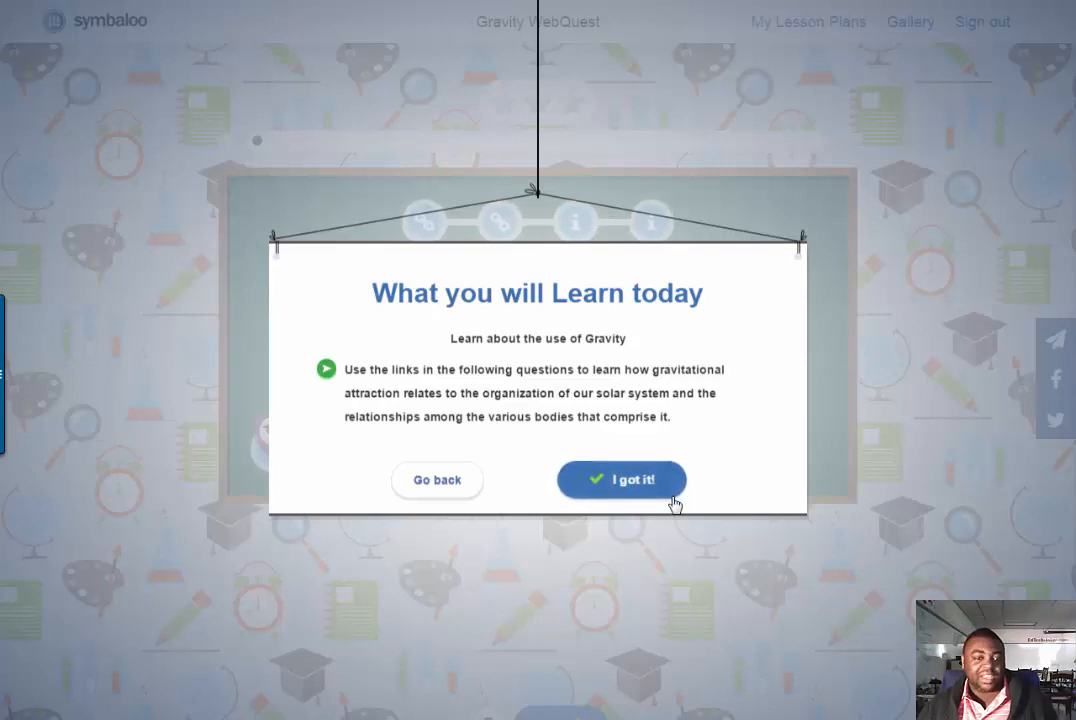
{"action": "left_click", "coordinate": [646, 484]}
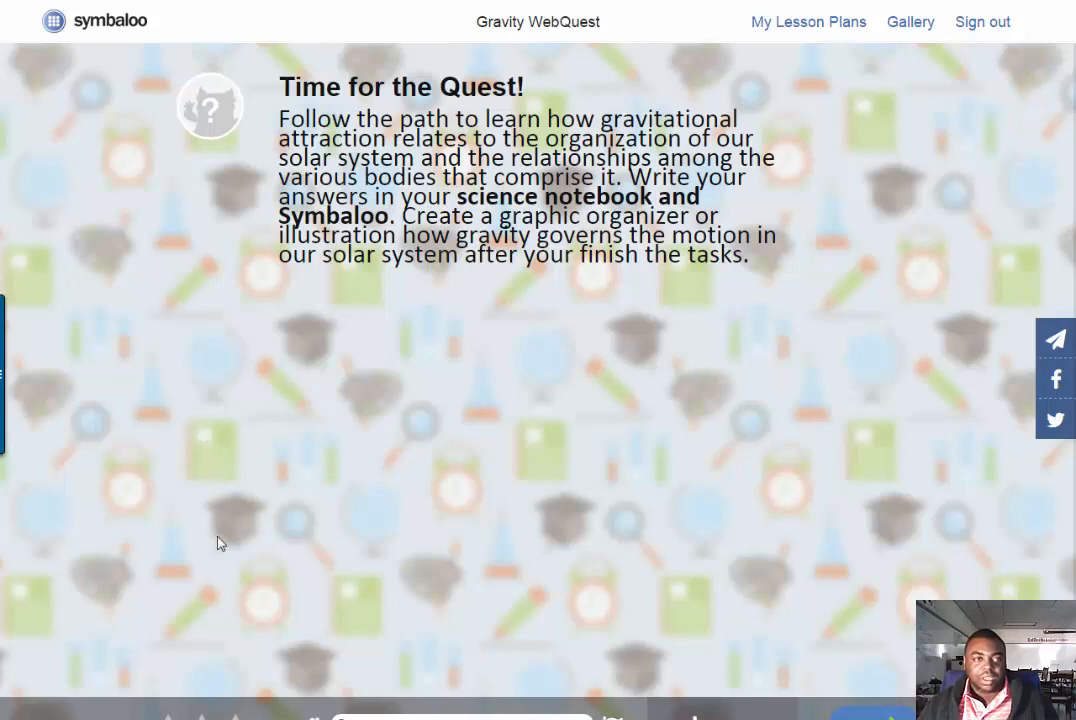
- View the Forces of Attraction reading and advance to the question on how mass and size affect gravitational force
{"action": "left_click", "coordinate": [872, 715]}
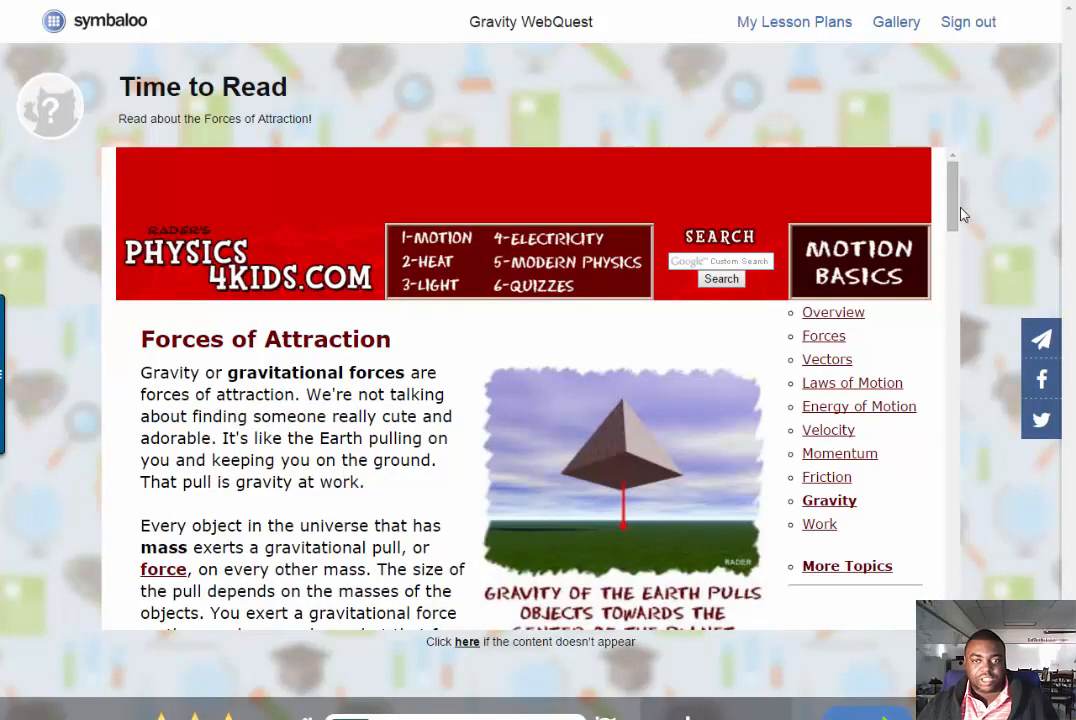
{"action": "left_click_drag", "start_coordinate": [955, 218], "coordinate": [1009, 201]}
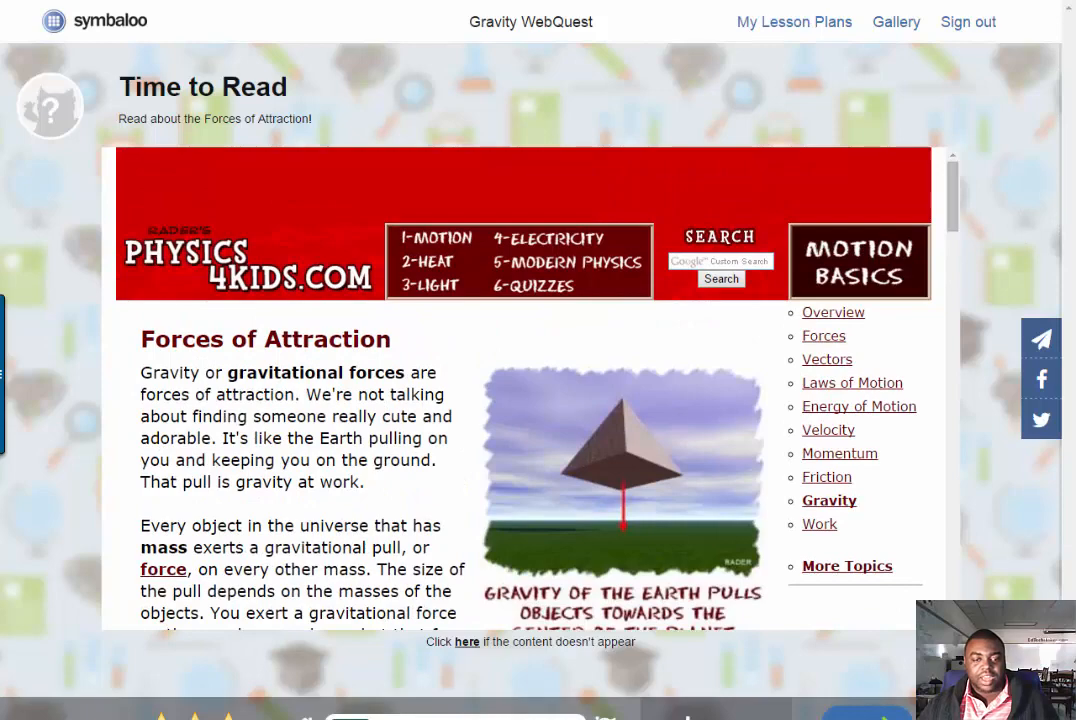
{"action": "left_click", "coordinate": [866, 714]}
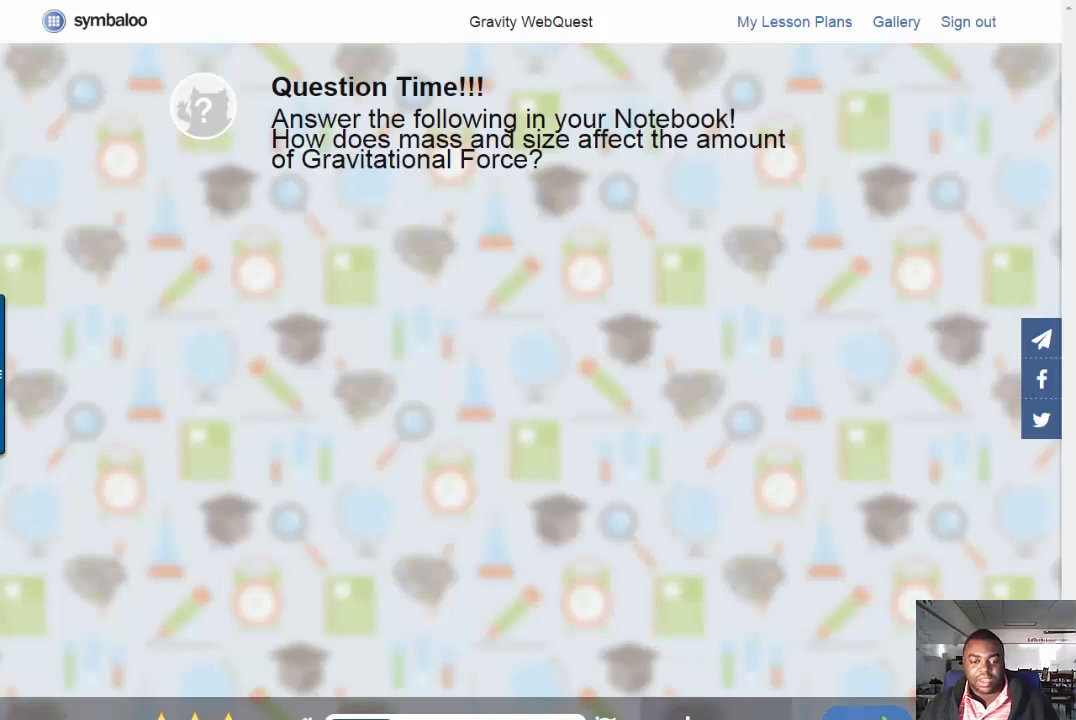
- Reopen the Time to Read step from the quest map and return to the mass and size question
{"action": "left_click", "coordinate": [716, 712]}
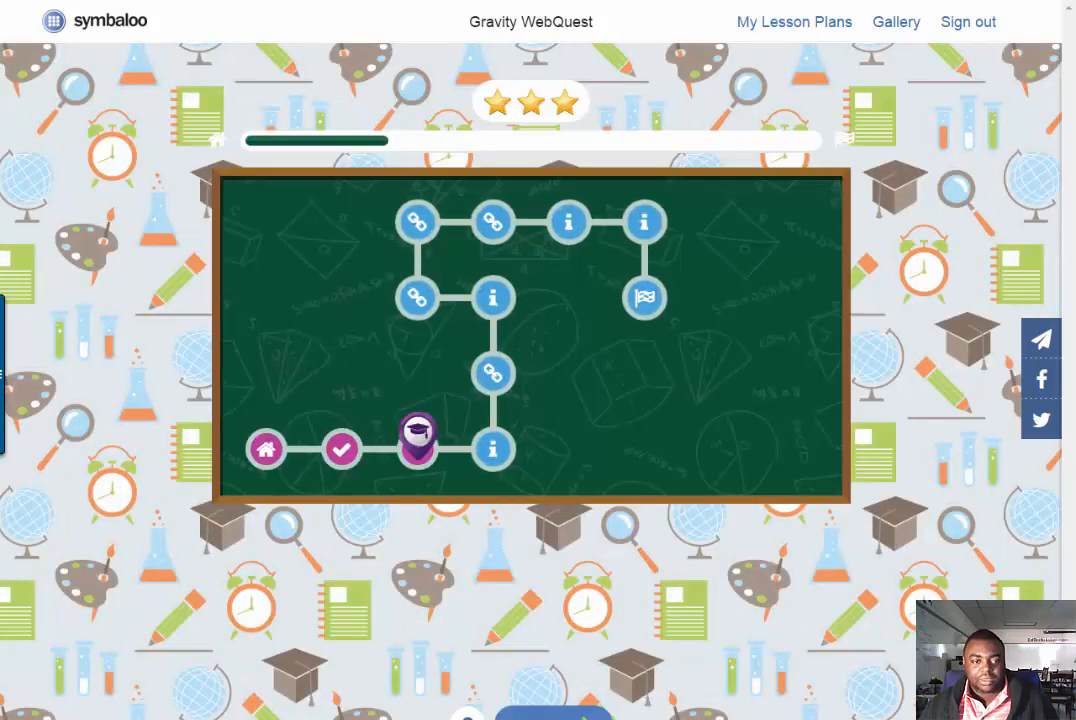
{"action": "left_click", "coordinate": [342, 452]}
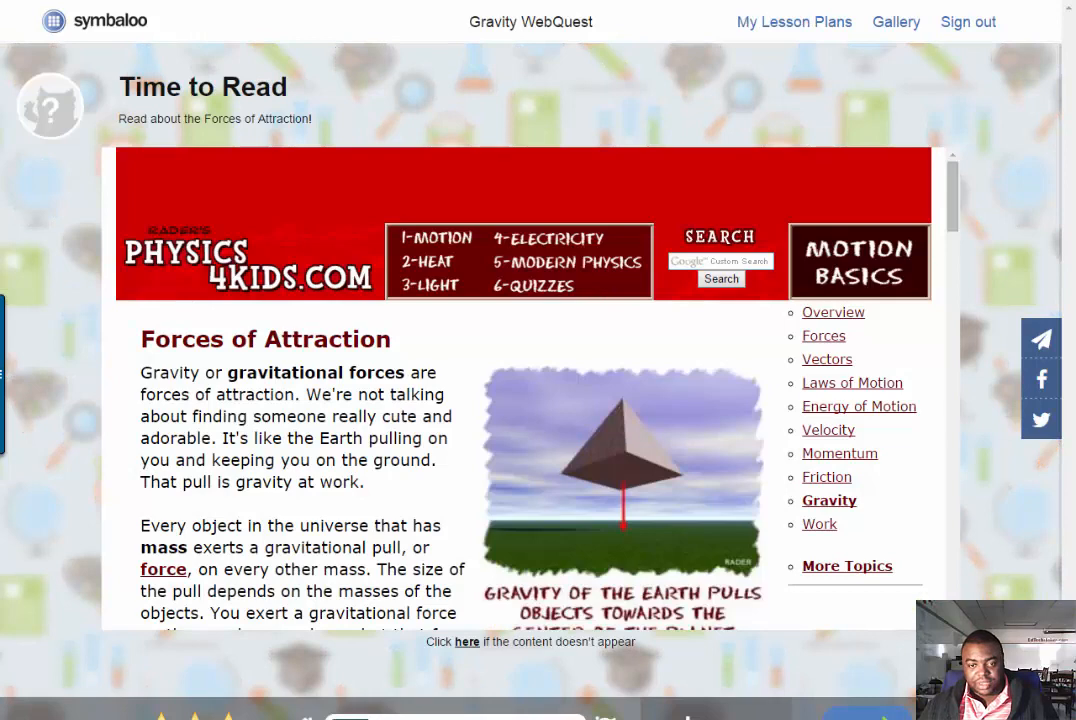
{"action": "left_click", "coordinate": [867, 714]}
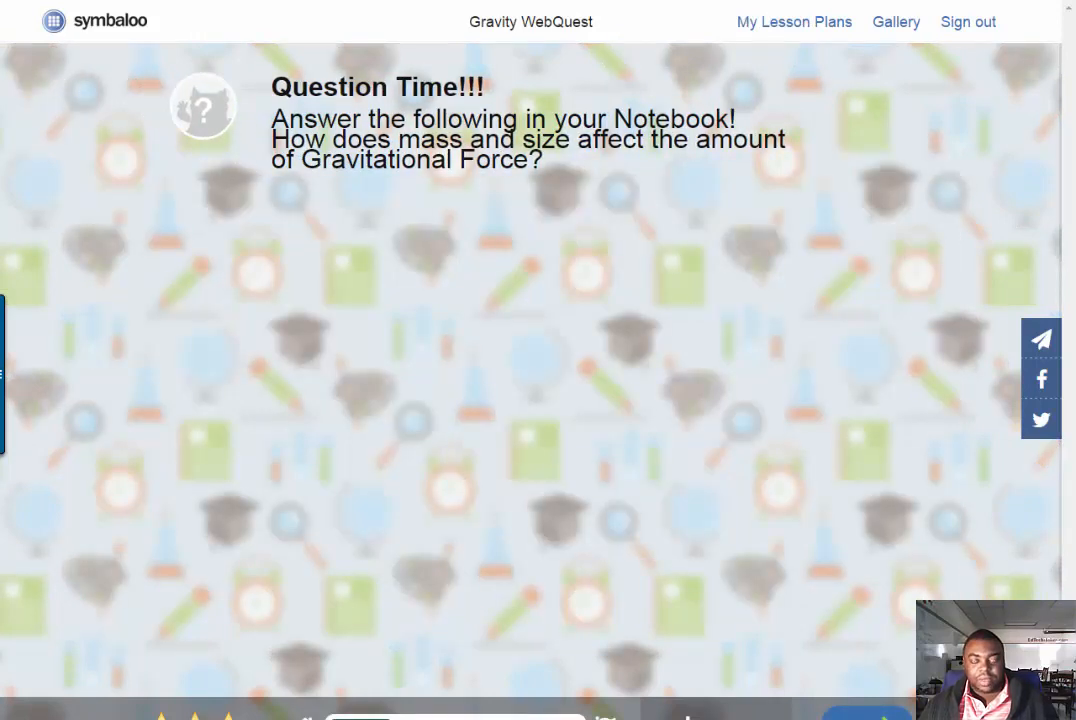
- Look over the Super Planet Crash activity and continue to the question about adding a Dwarf Star
{"action": "left_click", "coordinate": [867, 714]}
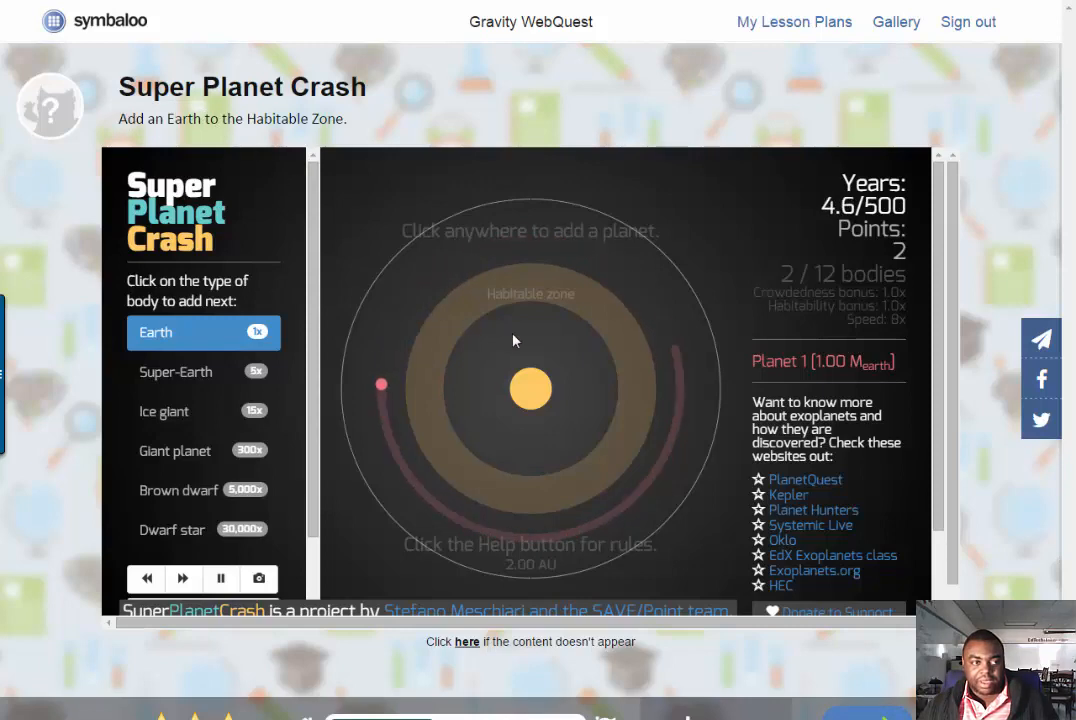
{"action": "scroll", "coordinate": [720, 416], "scroll_direction": "down", "scroll_amount": 1}
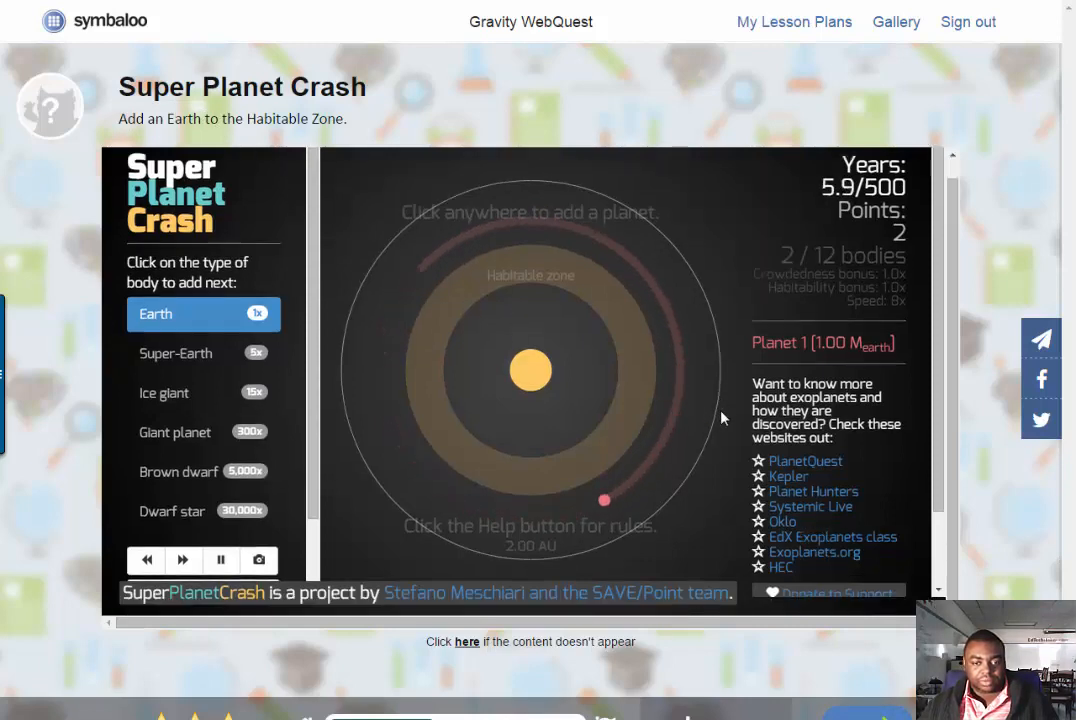
{"action": "left_click", "coordinate": [866, 714]}
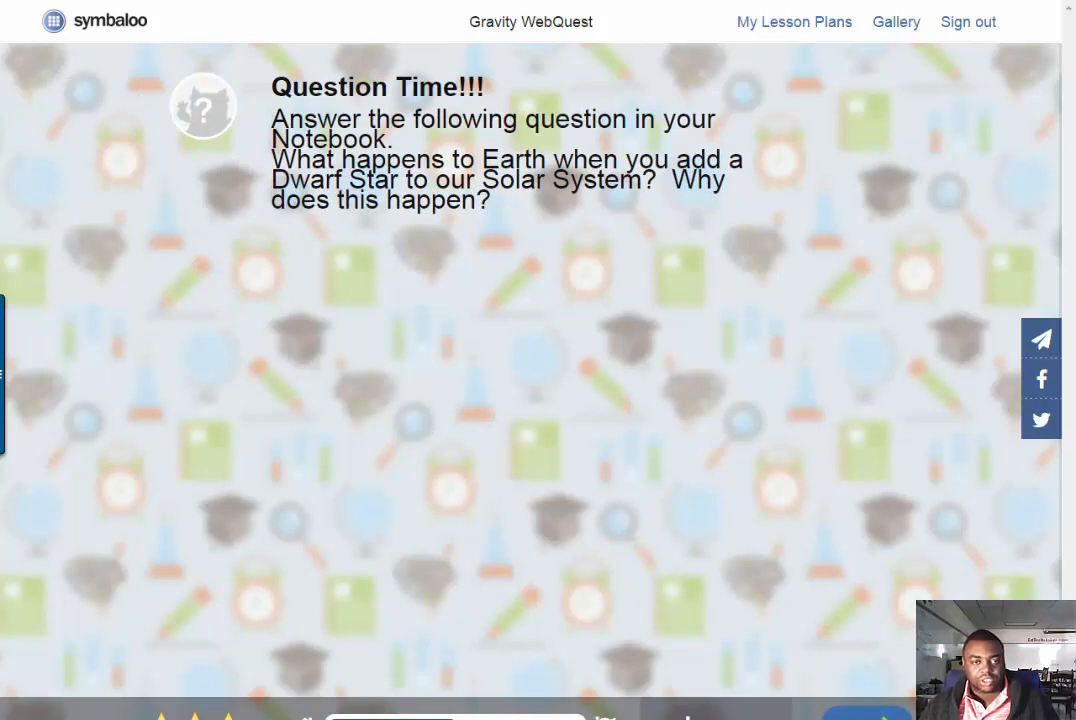
- Look over the Study Jams Gravity & Inertia activity and continue to the Gravity Launch game
{"action": "left_click", "coordinate": [866, 714]}
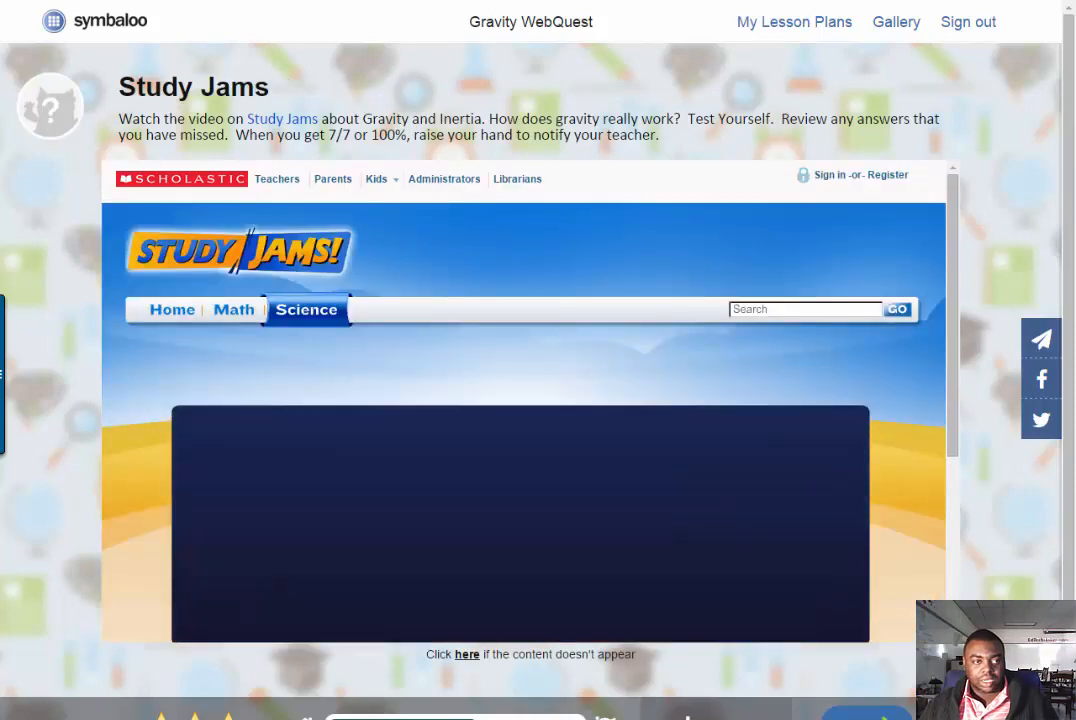
{"action": "left_click_drag", "start_coordinate": [954, 379], "coordinate": [907, 419]}
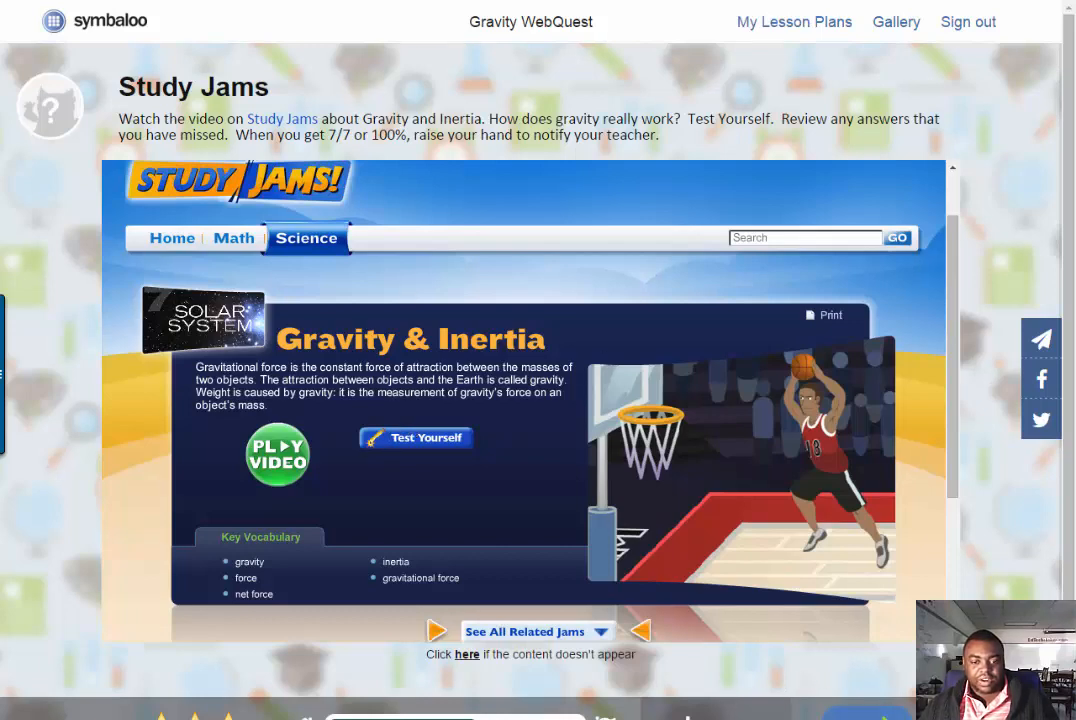
{"action": "left_click", "coordinate": [866, 714]}
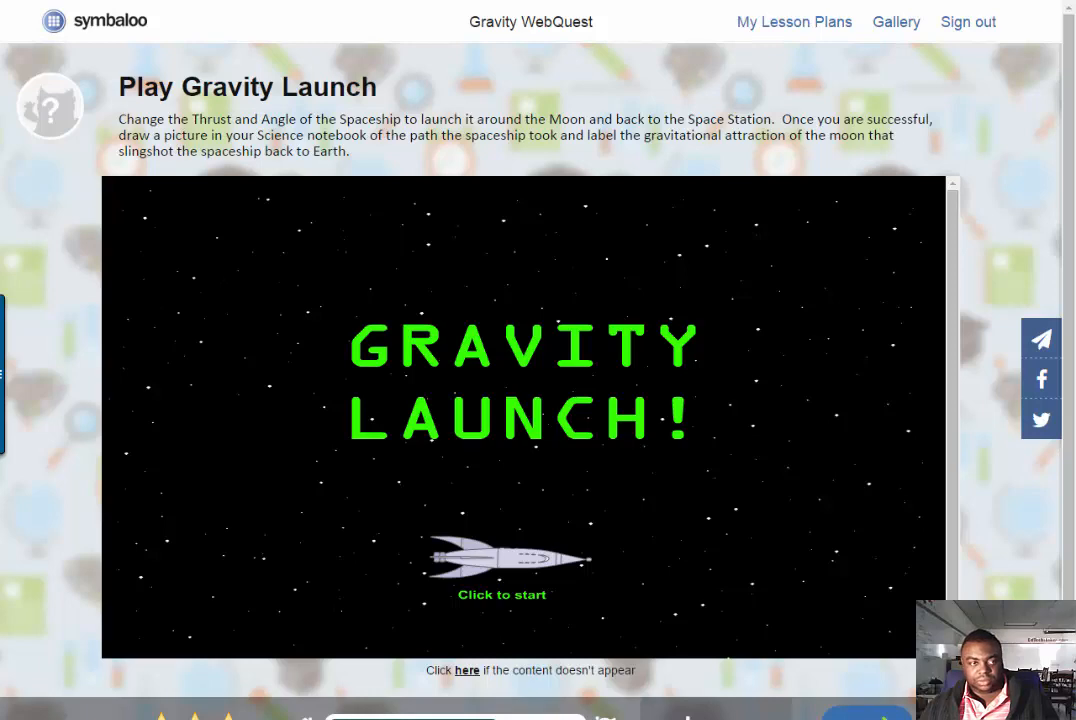
- Advance to the Reading Time step, skim its linked Quora article on gravity disappearing for five minutes, and return to the lesson
{"action": "left_click", "coordinate": [866, 714]}
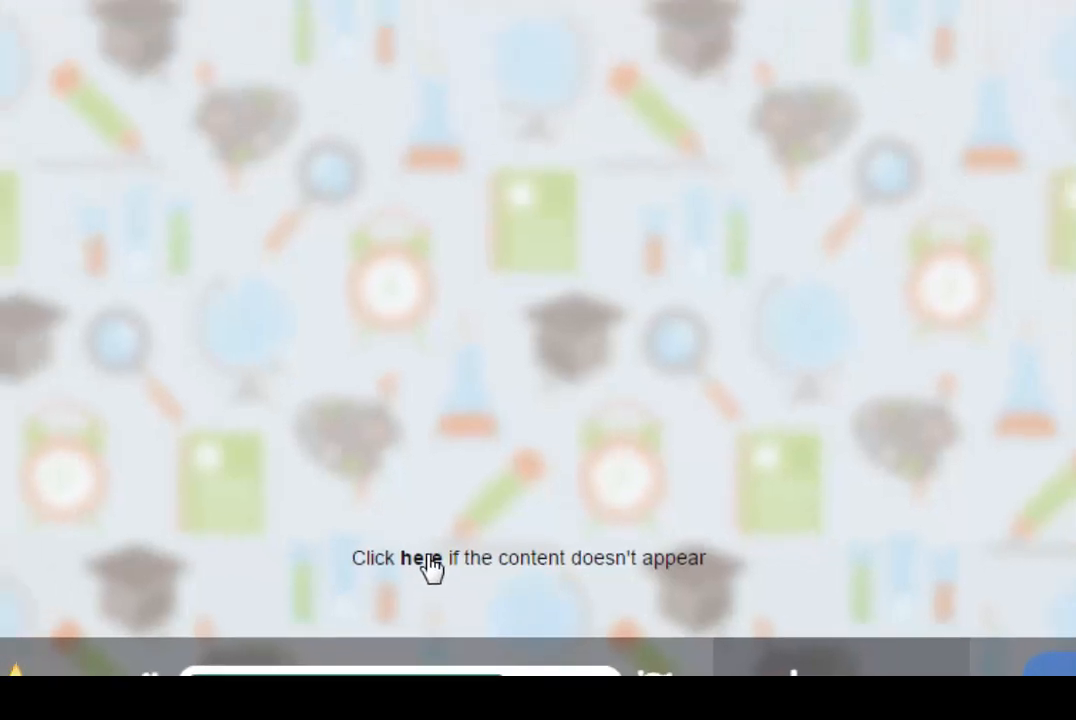
{"action": "left_click", "coordinate": [420, 553]}
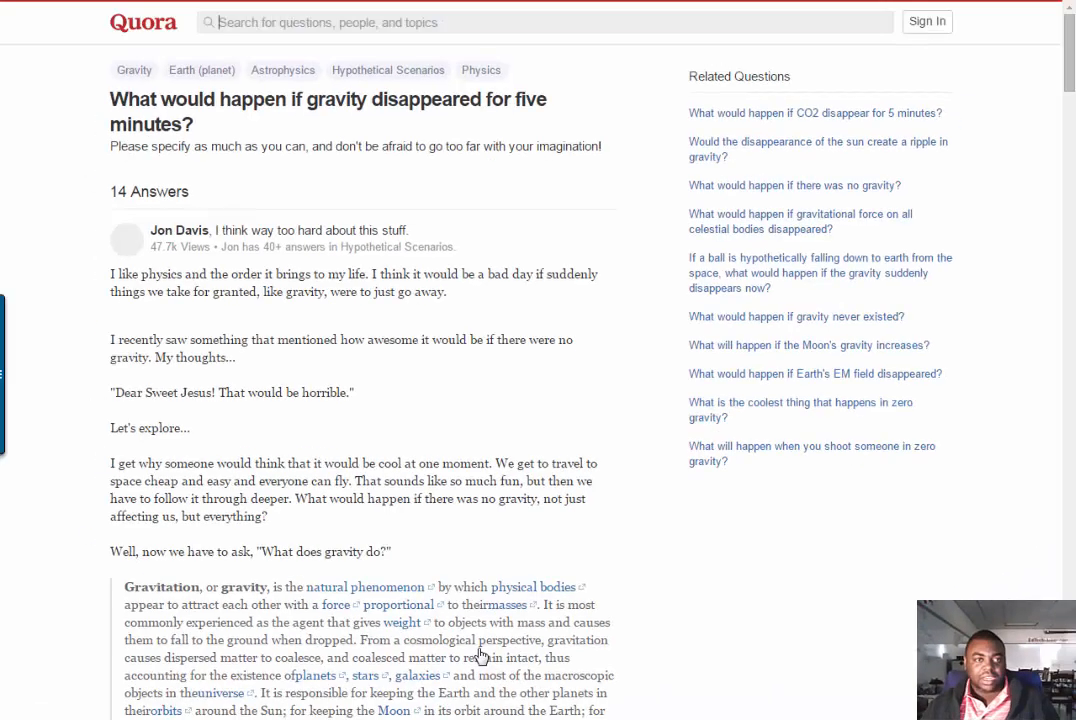
{"action": "scroll", "coordinate": [413, 292], "scroll_direction": "down", "scroll_amount": 10}
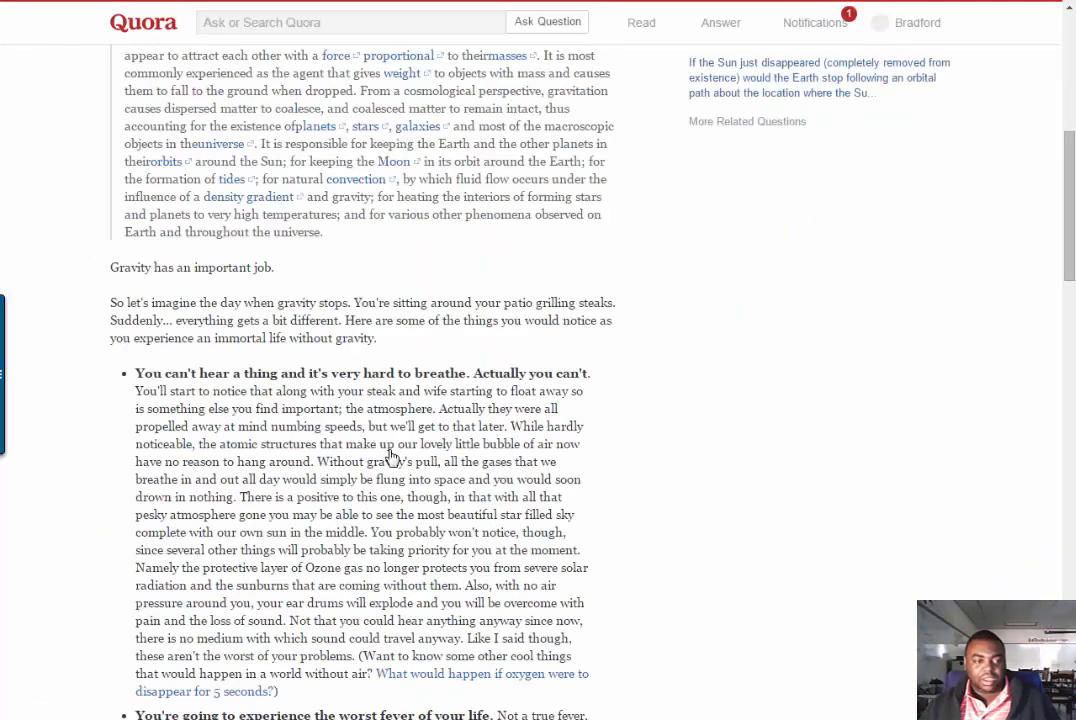
{"action": "scroll", "coordinate": [392, 459], "scroll_direction": "up", "scroll_amount": 5}
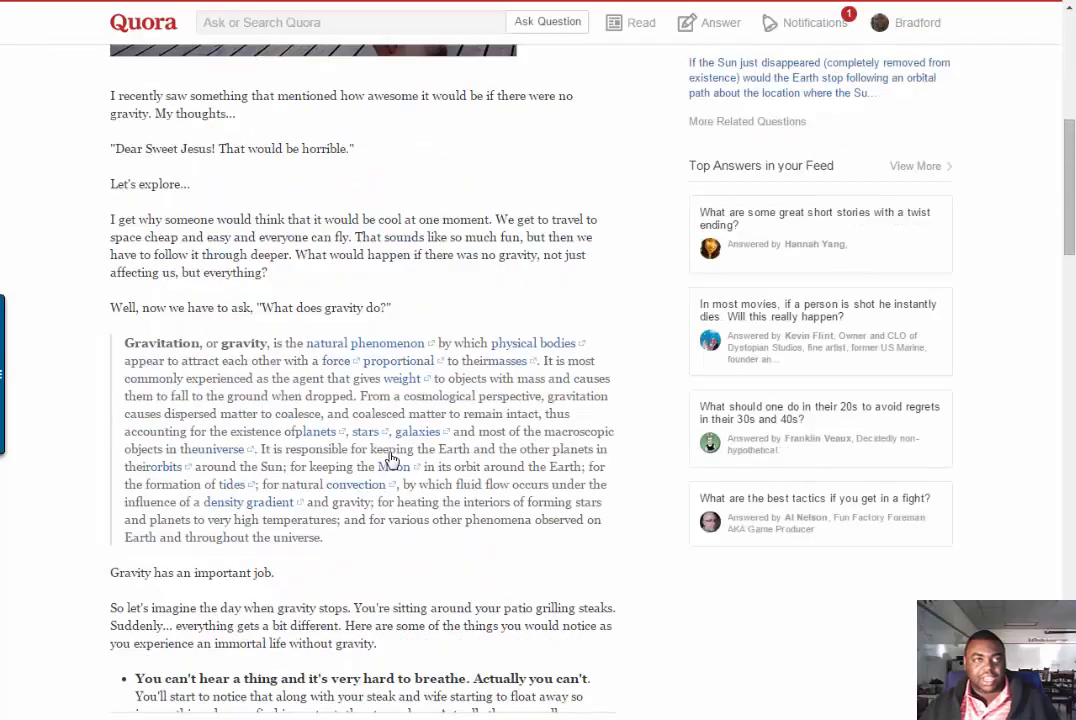
{"action": "left_click", "coordinate": [282, 0]}
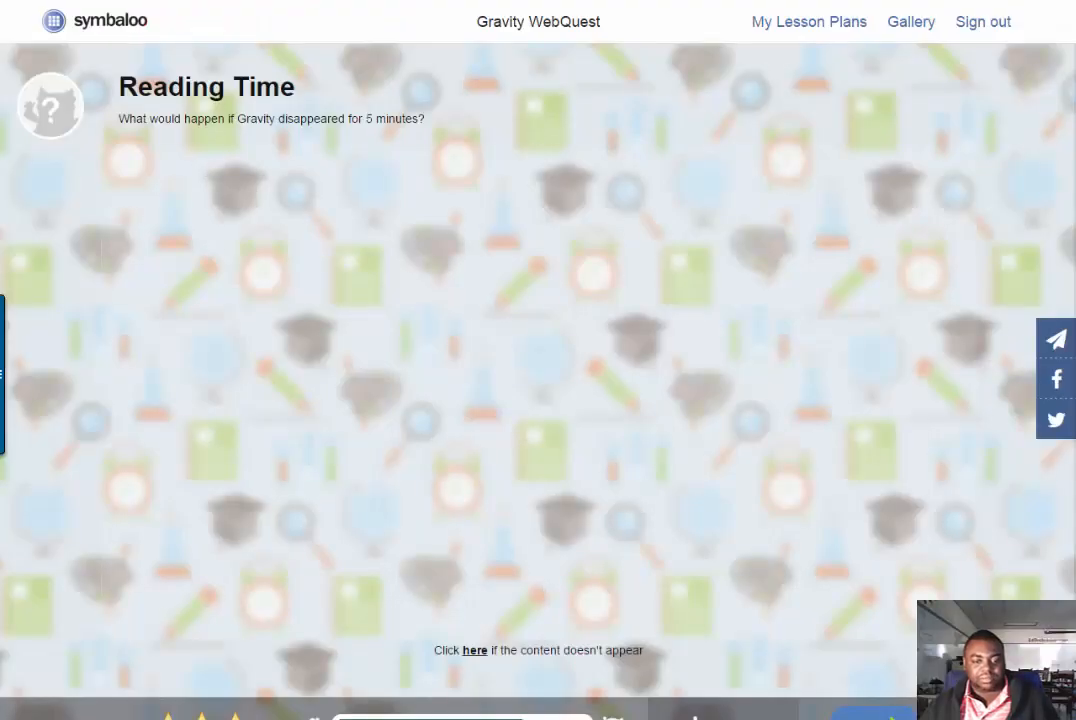
- Check the gravity disappearance question against the Quora article, and continue past the Graphic Organizer task
{"action": "left_click", "coordinate": [873, 714]}
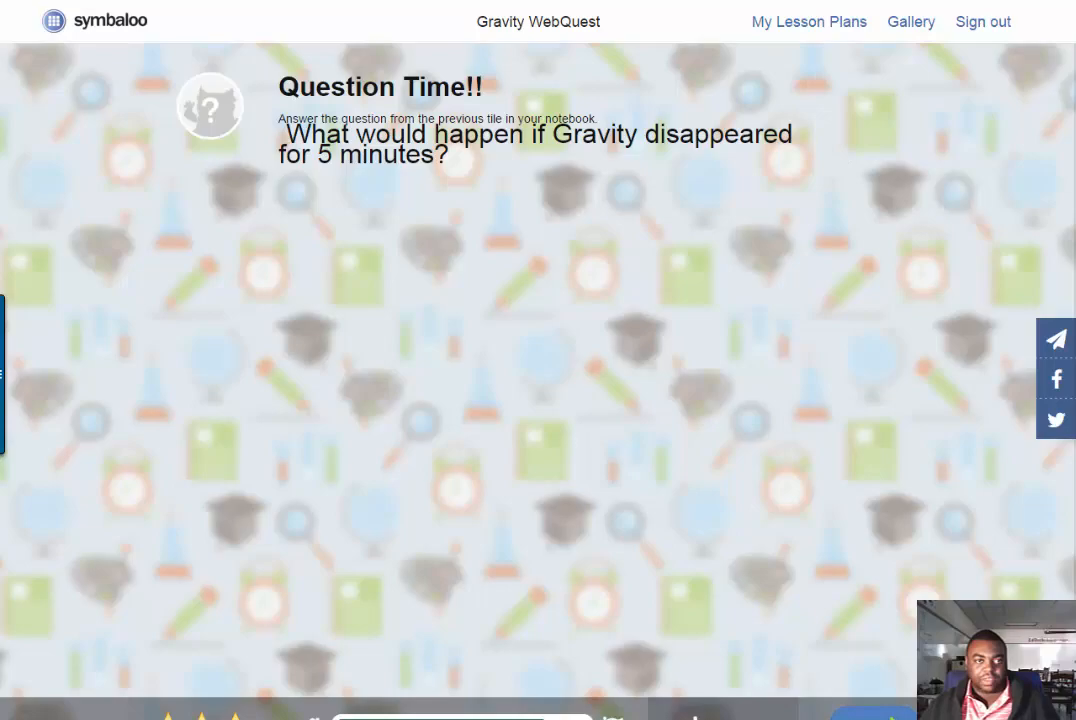
{"action": "left_click", "coordinate": [437, 0]}
{"action": "scroll", "coordinate": [220, 401], "scroll_direction": "down", "scroll_amount": 2}
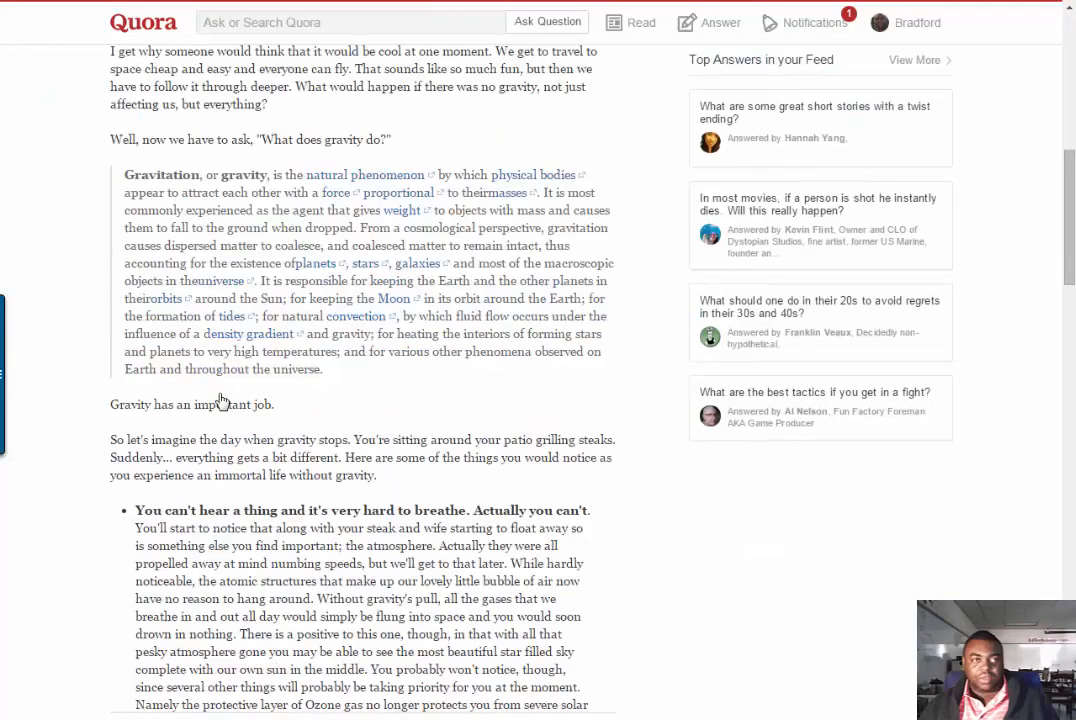
{"action": "left_click", "coordinate": [280, 0]}
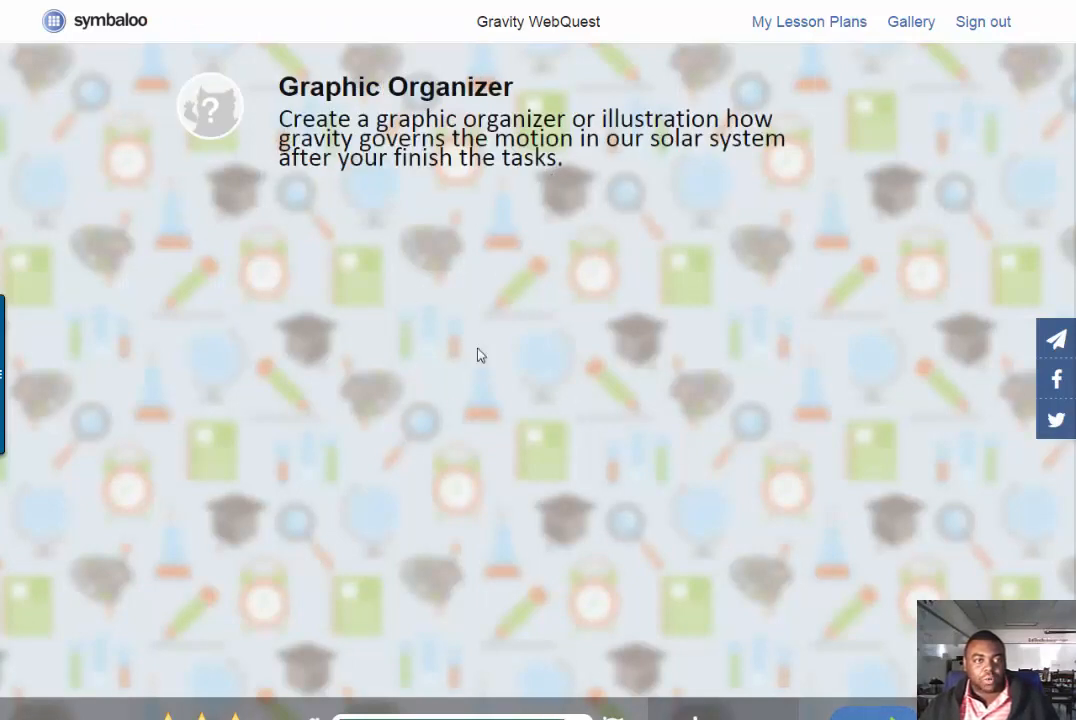
{"action": "left_click", "coordinate": [872, 714]}
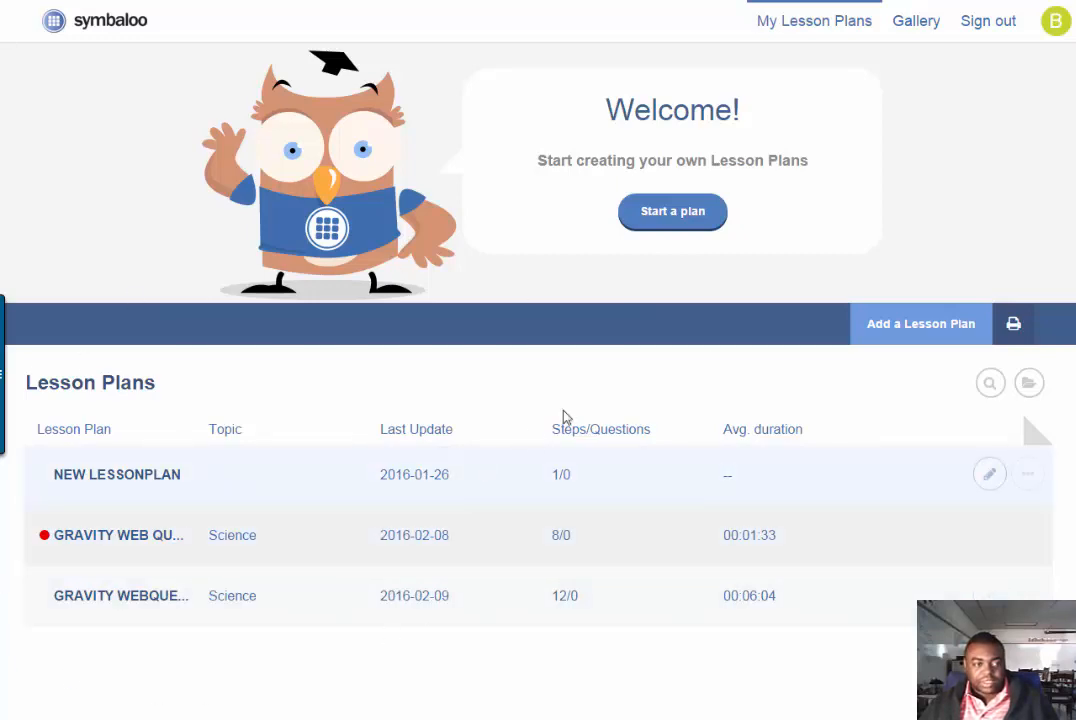
- Start a new lesson plan and enter "Test Plan" as its description
{"action": "mouse_move", "coordinate": [575, 477]}
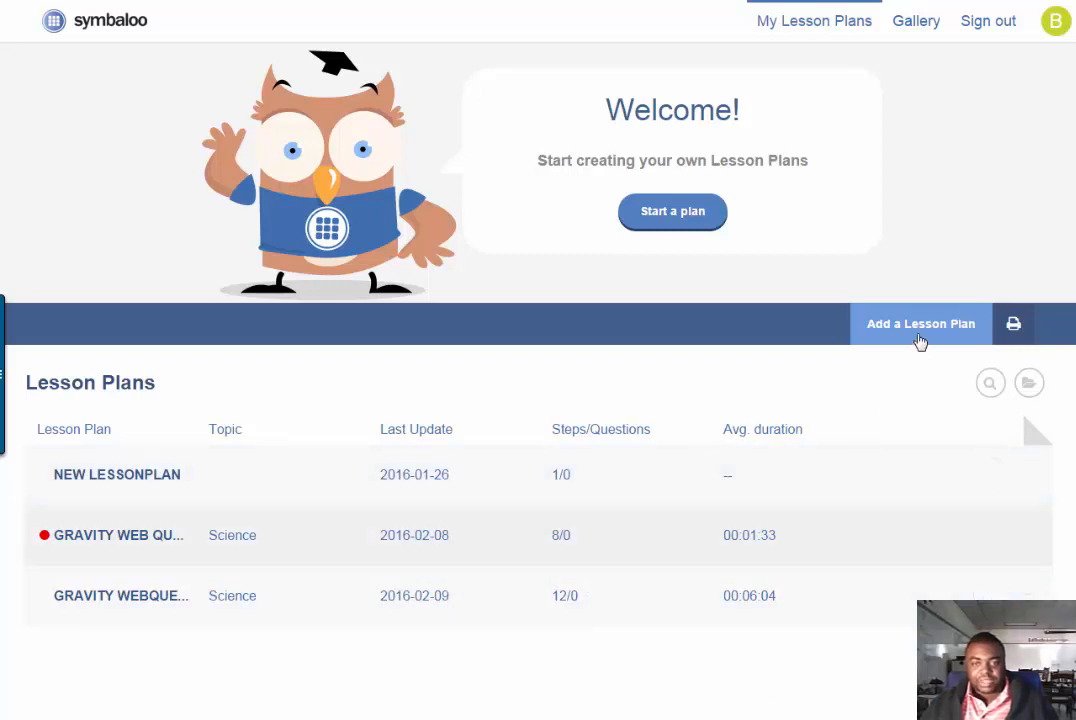
{"action": "left_click", "coordinate": [666, 222]}
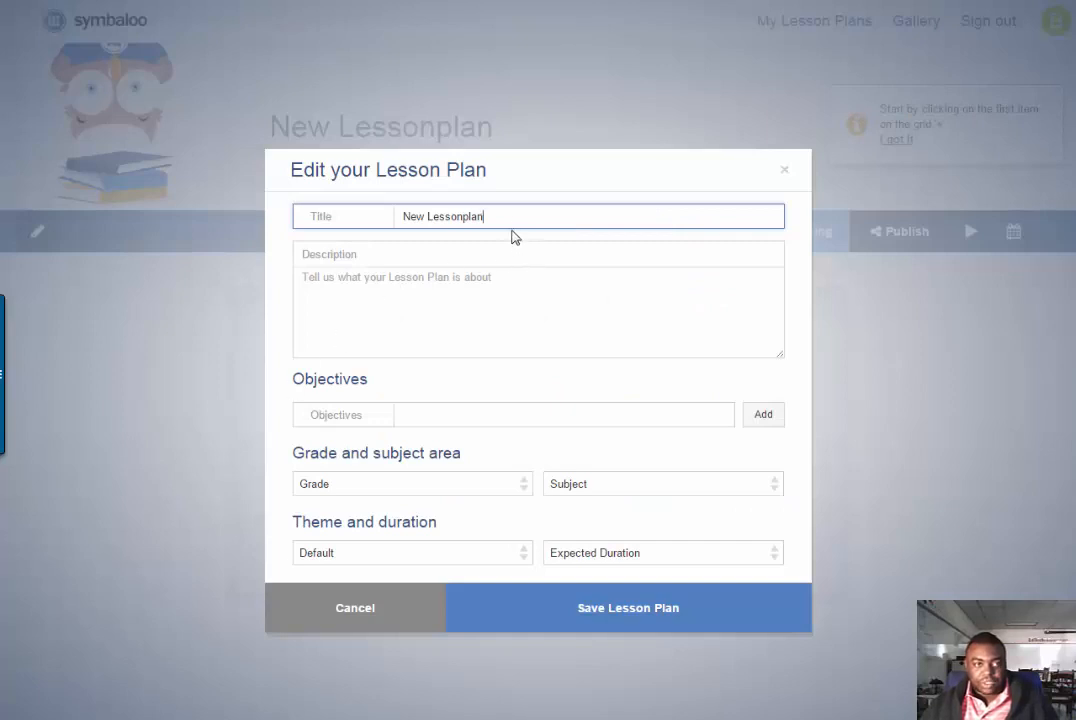
{"action": "left_click", "coordinate": [456, 283]}
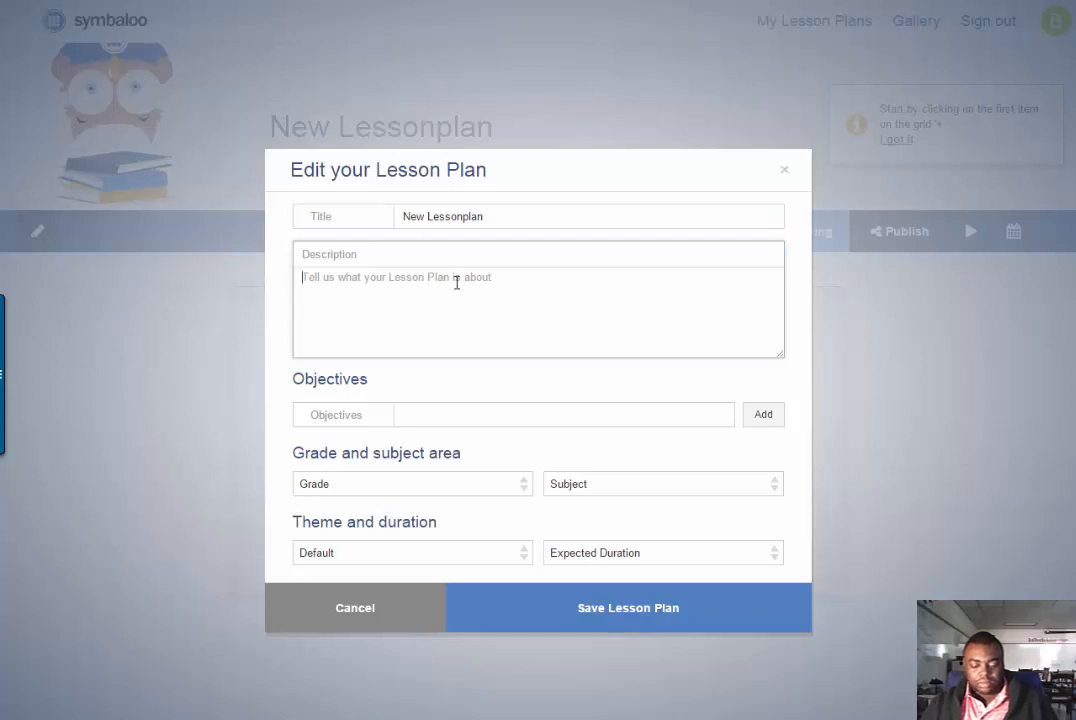
{"action": "type", "text": "Test Plan"}
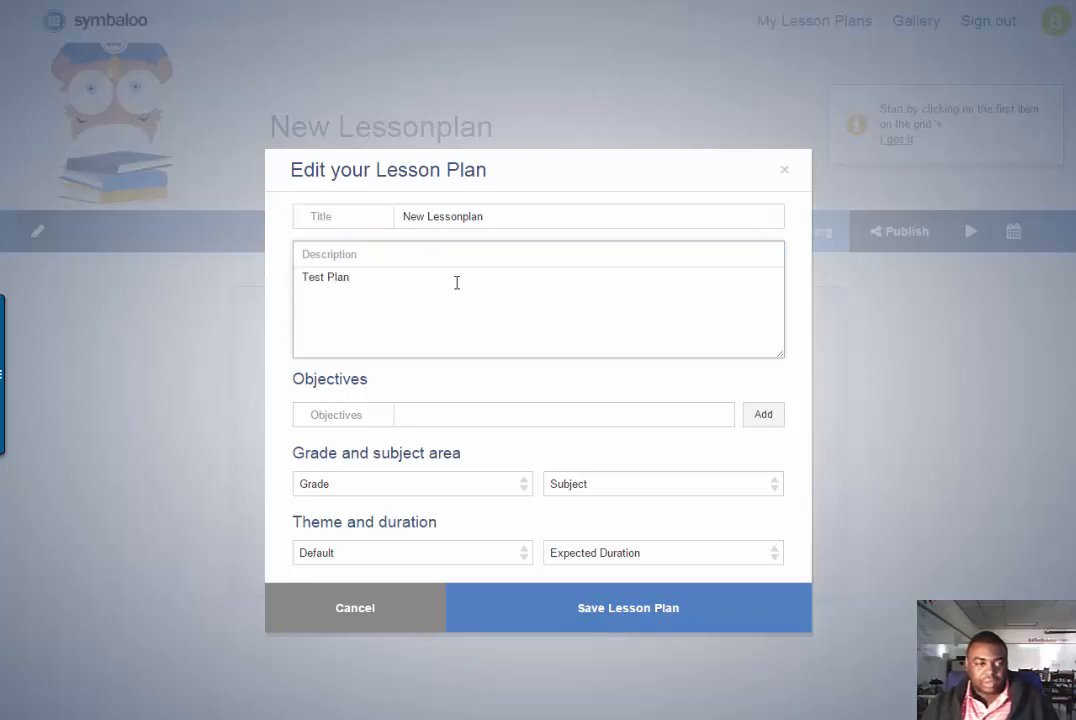
- Enter "SWBAT play the game" as the lesson plan's objective
{"action": "left_click", "coordinate": [492, 415]}
{"action": "type", "text": "SWB"}
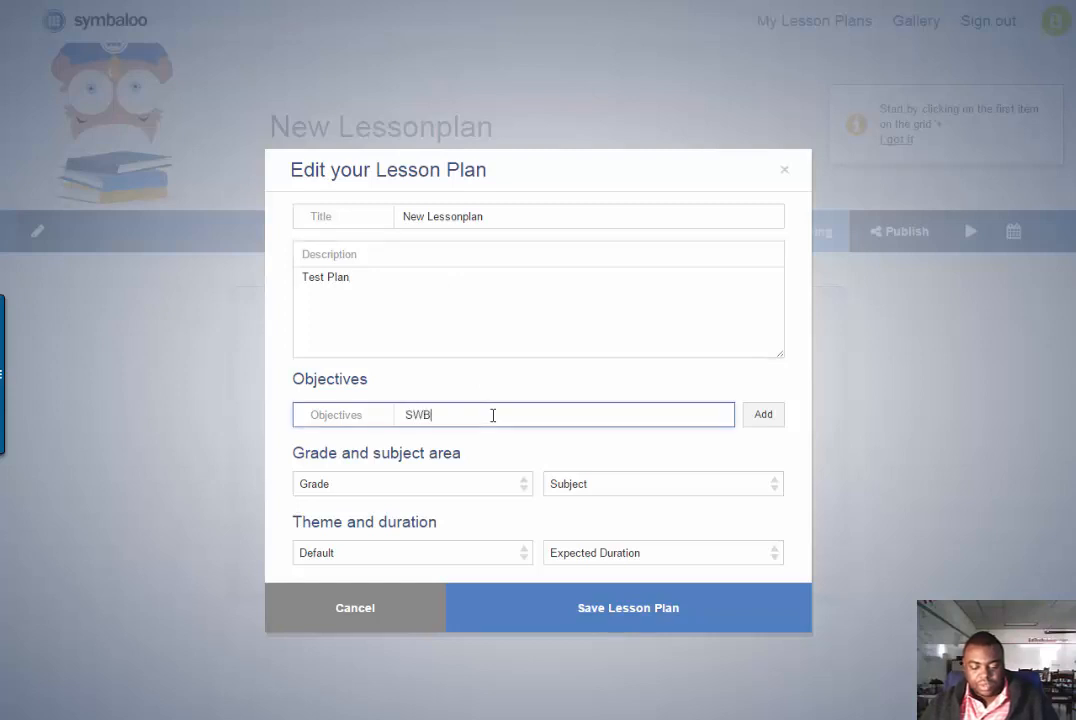
{"action": "type", "text": "AT p"}
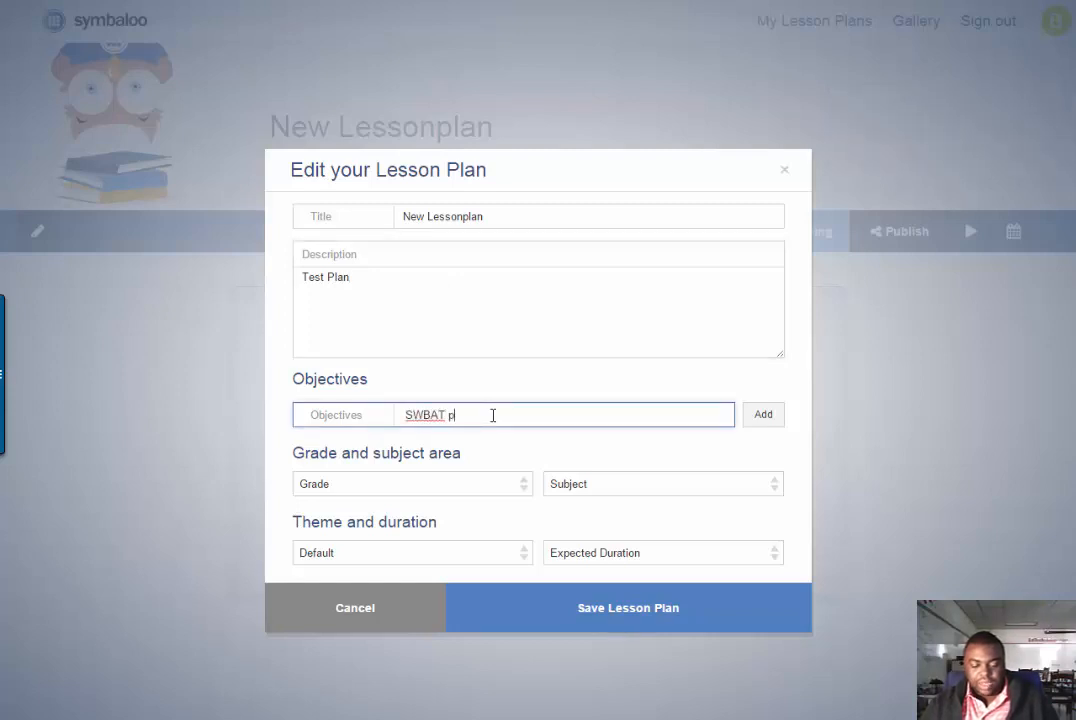
{"action": "type", "text": "lay the game"}
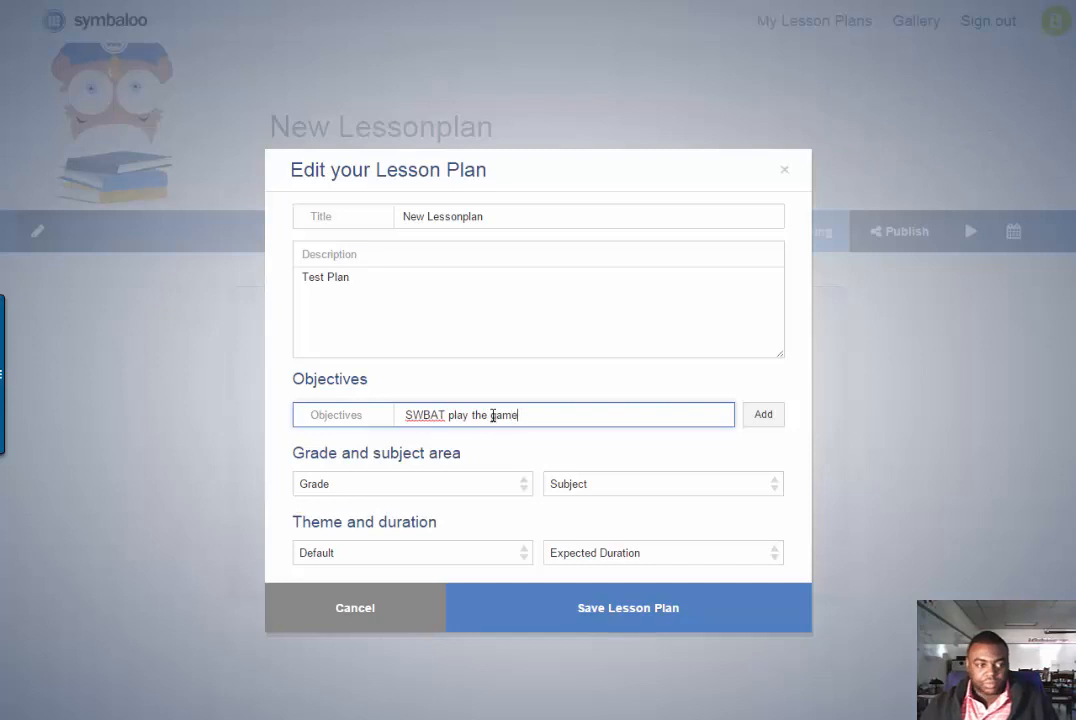
- Set the lesson plan's grade to 6th and its subject to Science
{"action": "left_click", "coordinate": [516, 483]}
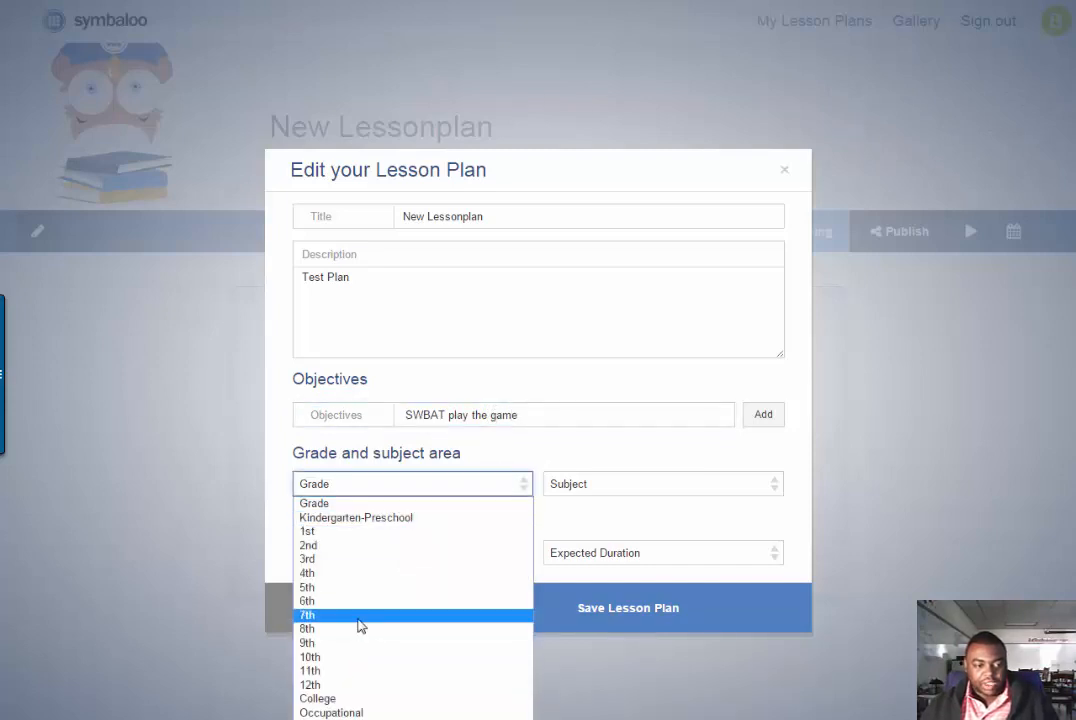
{"action": "left_click", "coordinate": [360, 601]}
{"action": "left_click", "coordinate": [598, 484]}
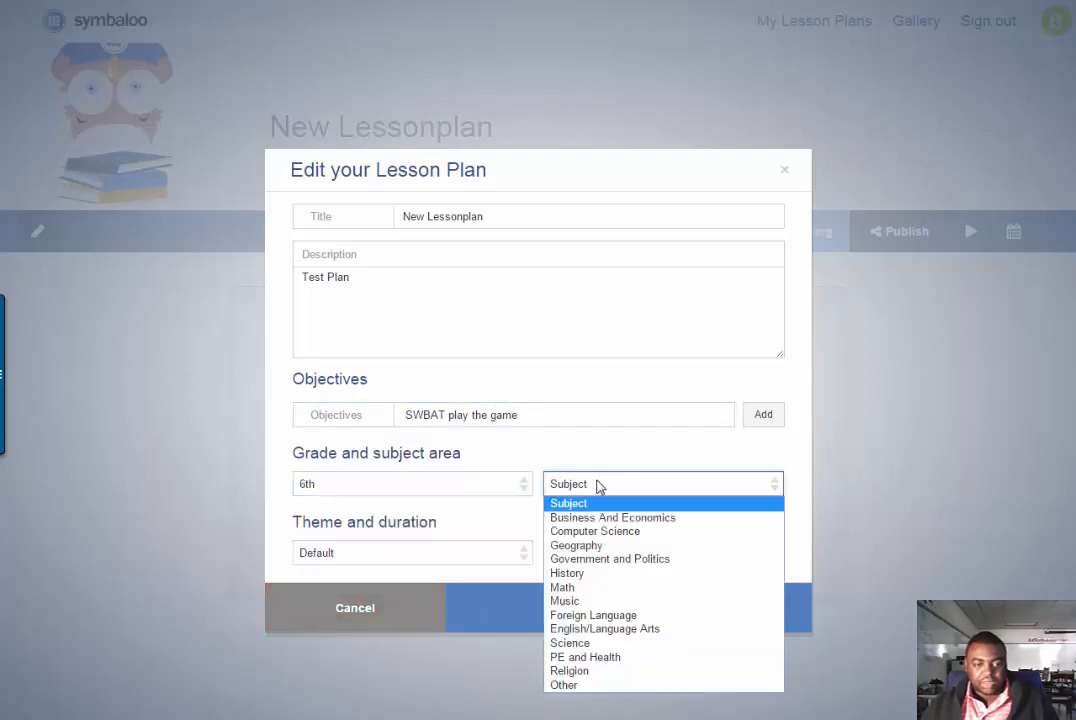
{"action": "left_click", "coordinate": [585, 643]}
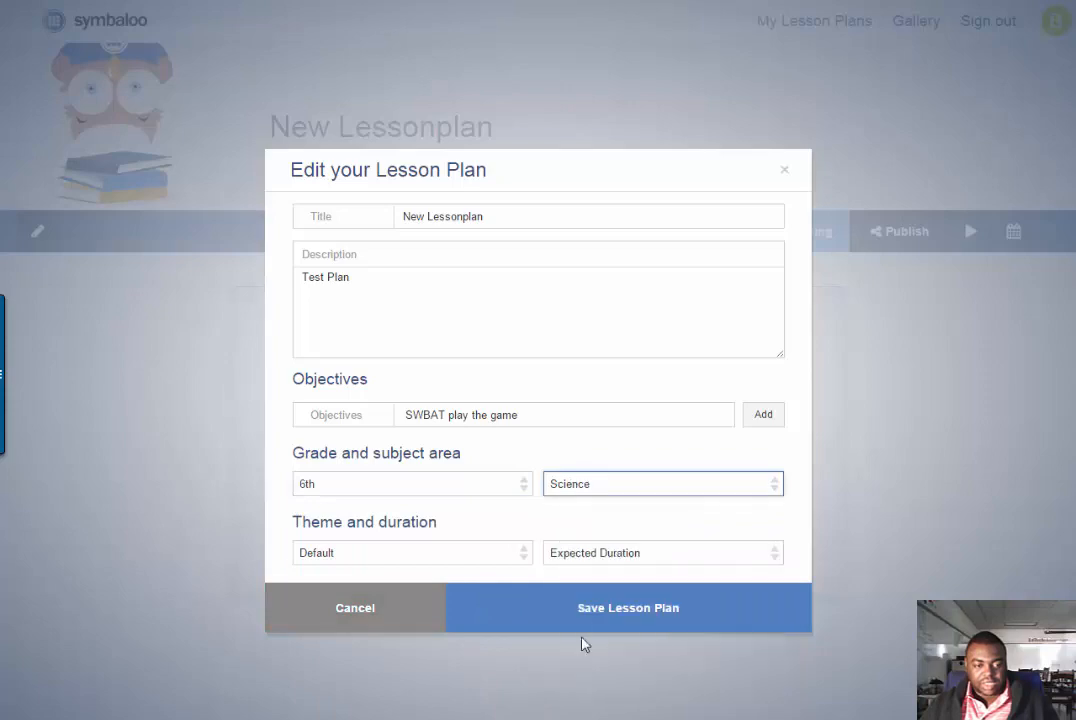
- Choose the Cardboard theme and an expected duration of 60 min, and save the lesson plan
{"action": "left_click", "coordinate": [531, 563]}
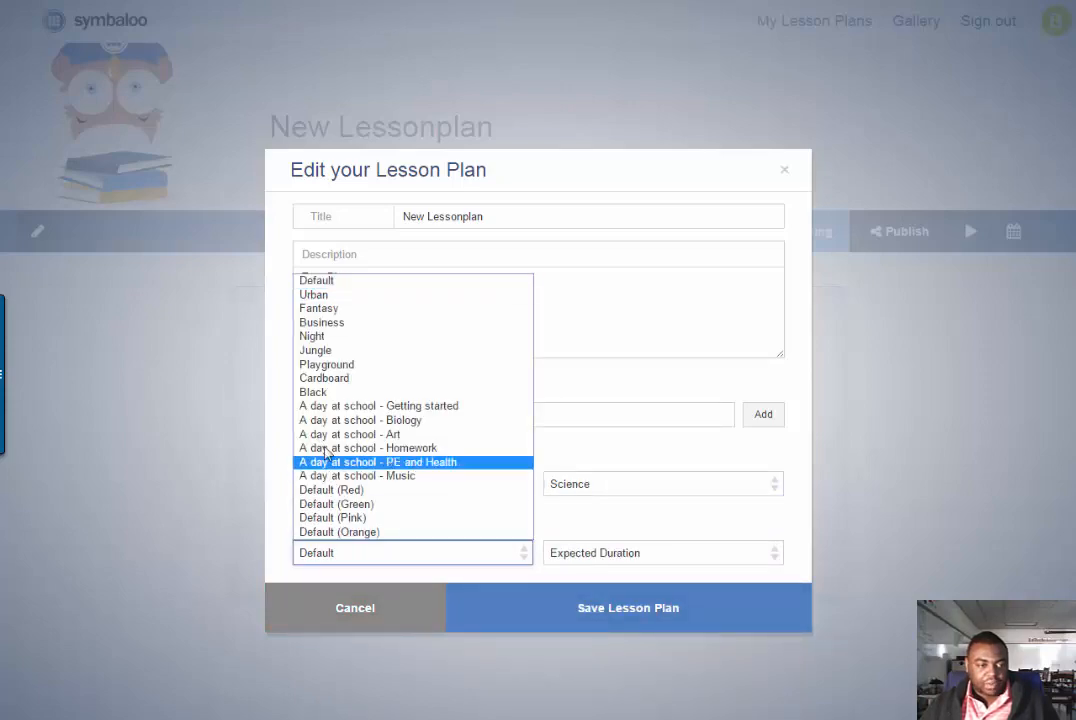
{"action": "left_click", "coordinate": [340, 378]}
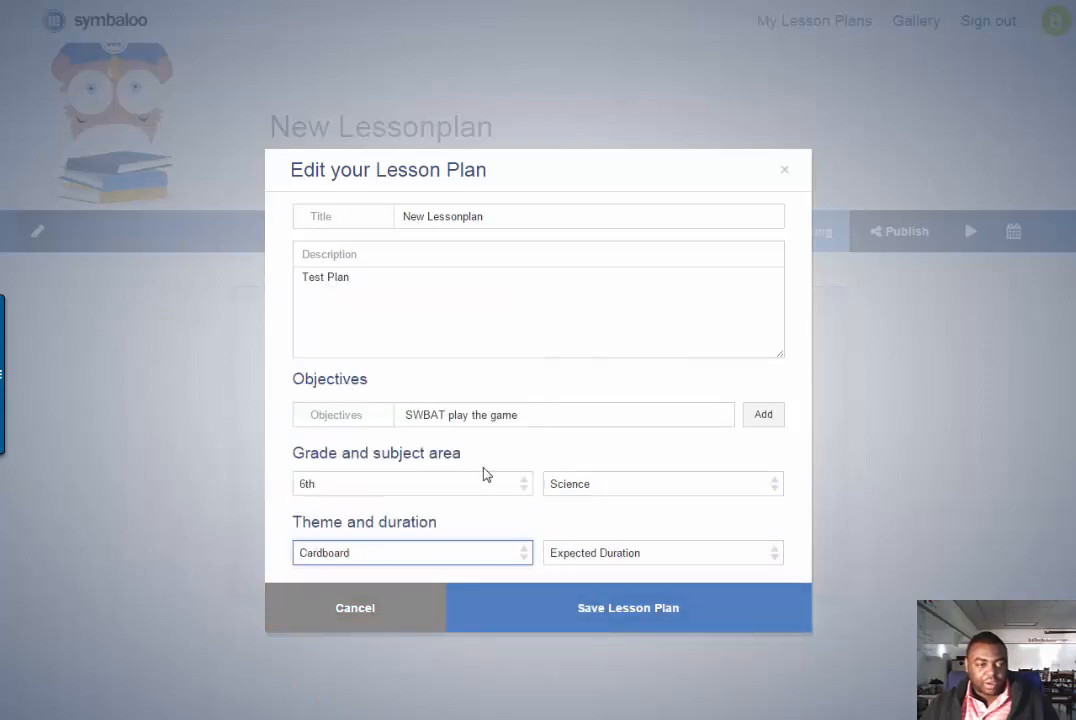
{"action": "left_click", "coordinate": [734, 563]}
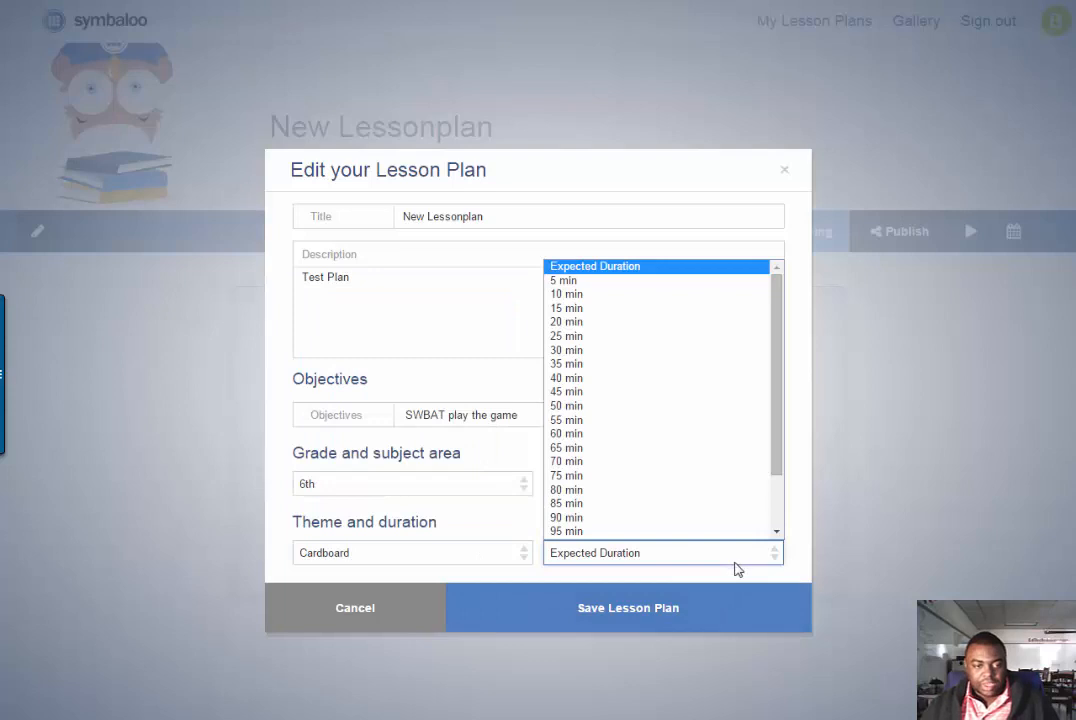
{"action": "left_click", "coordinate": [582, 436]}
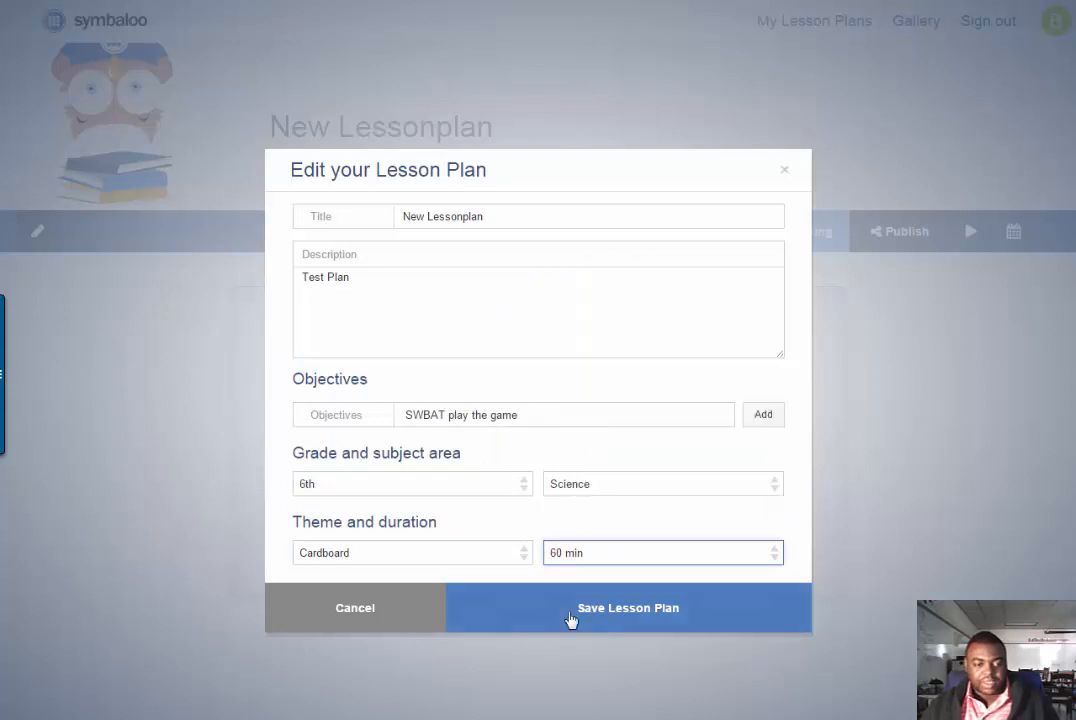
{"action": "left_click", "coordinate": [572, 619]}
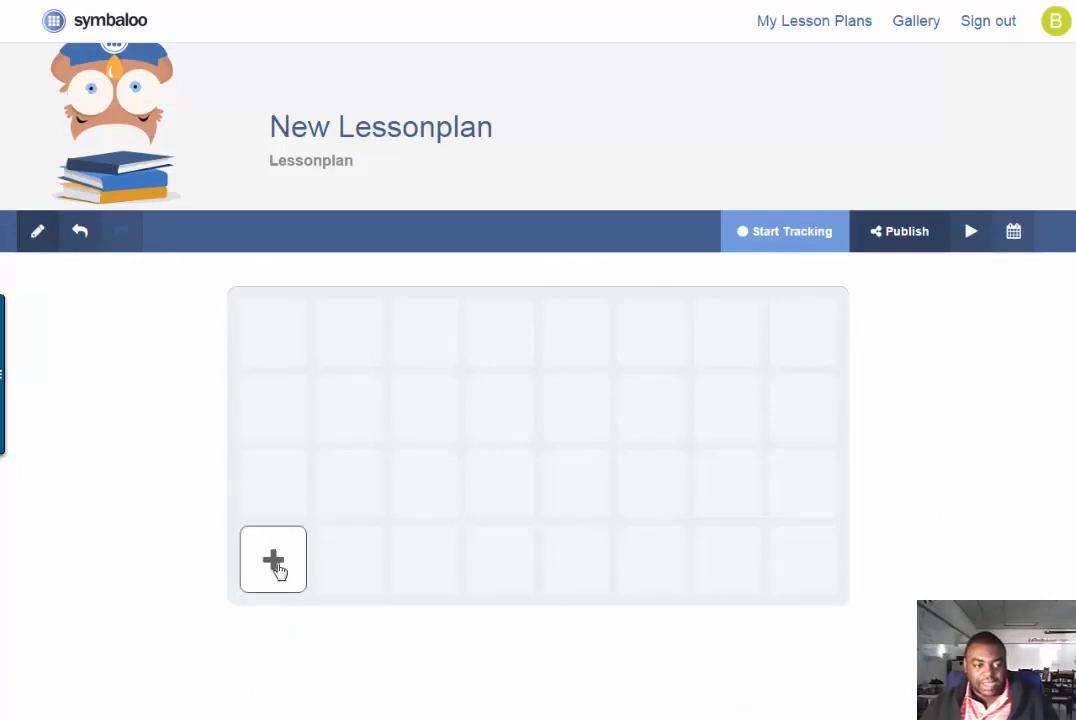
- Add the first tile on the board, titled "Question", with the teacher instruction "This is a question?"
{"action": "left_click", "coordinate": [278, 568]}
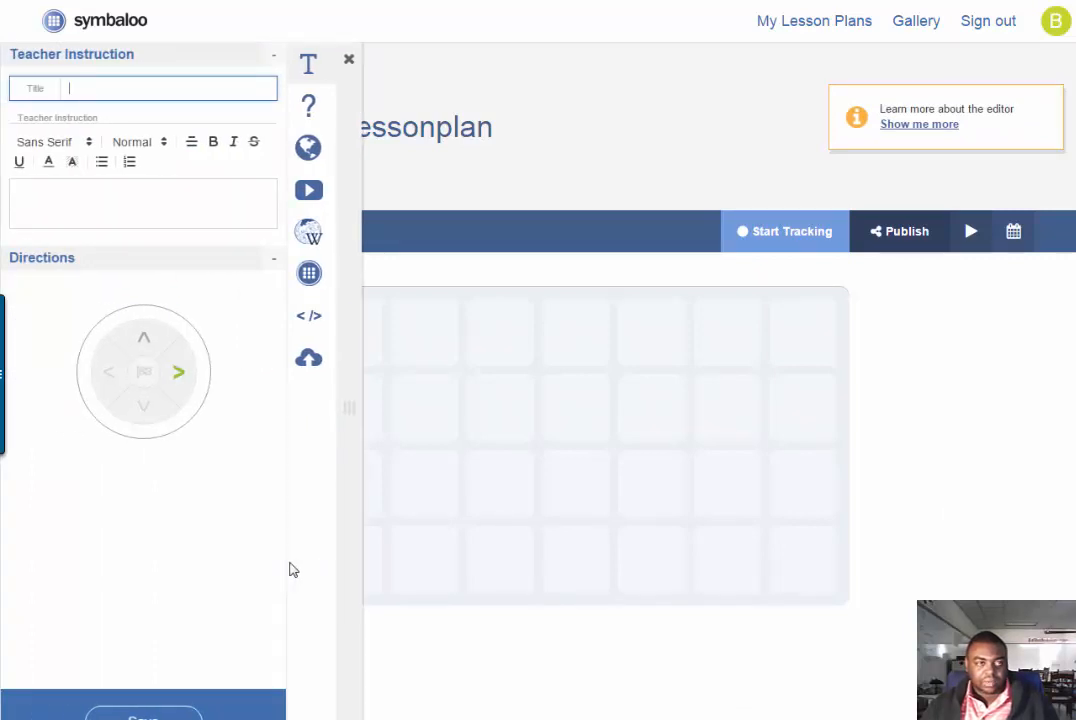
{"action": "type", "text": "Q"}
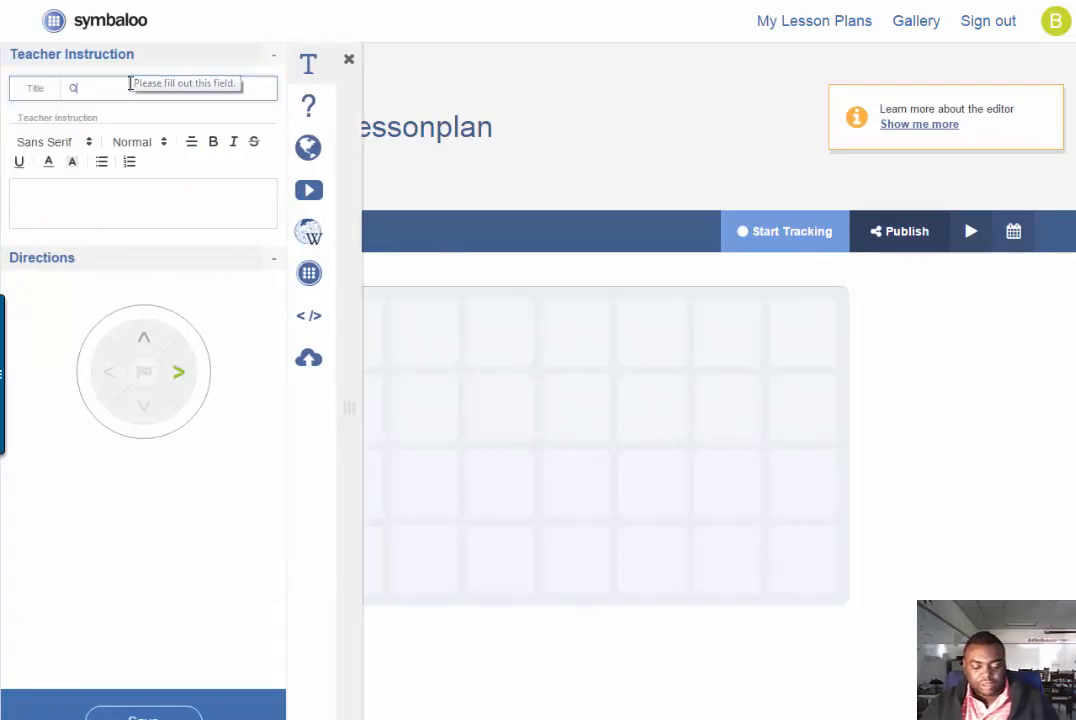
{"action": "type", "text": "uestion"}
{"action": "left_click", "coordinate": [127, 204]}
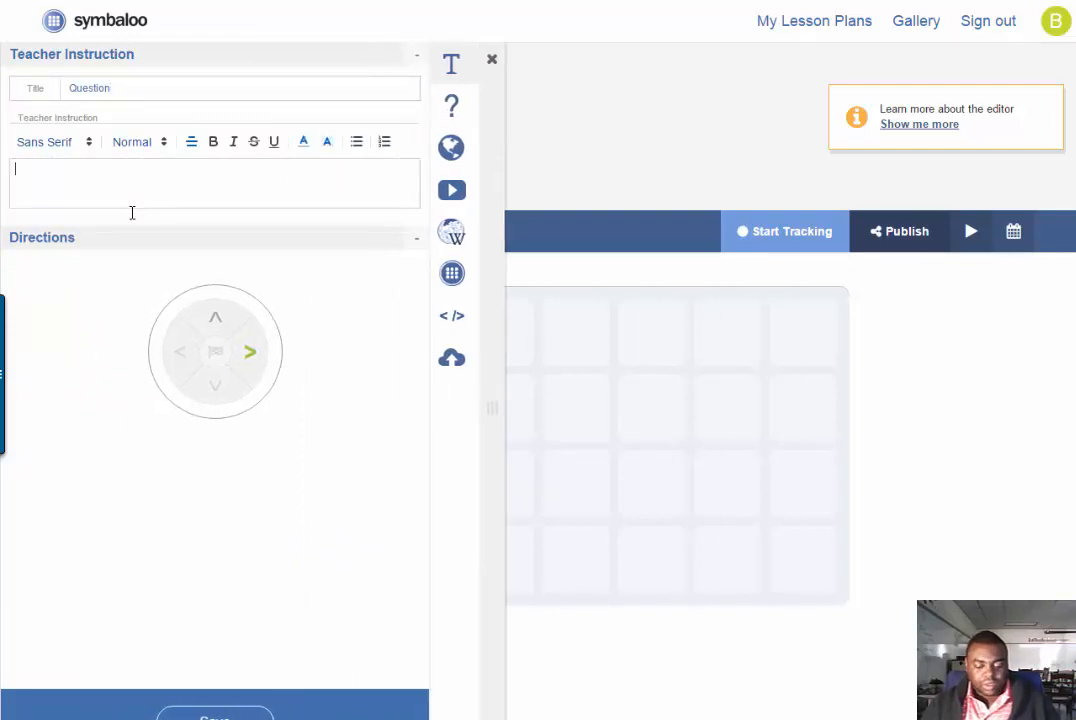
{"action": "type", "text": "This is a"}
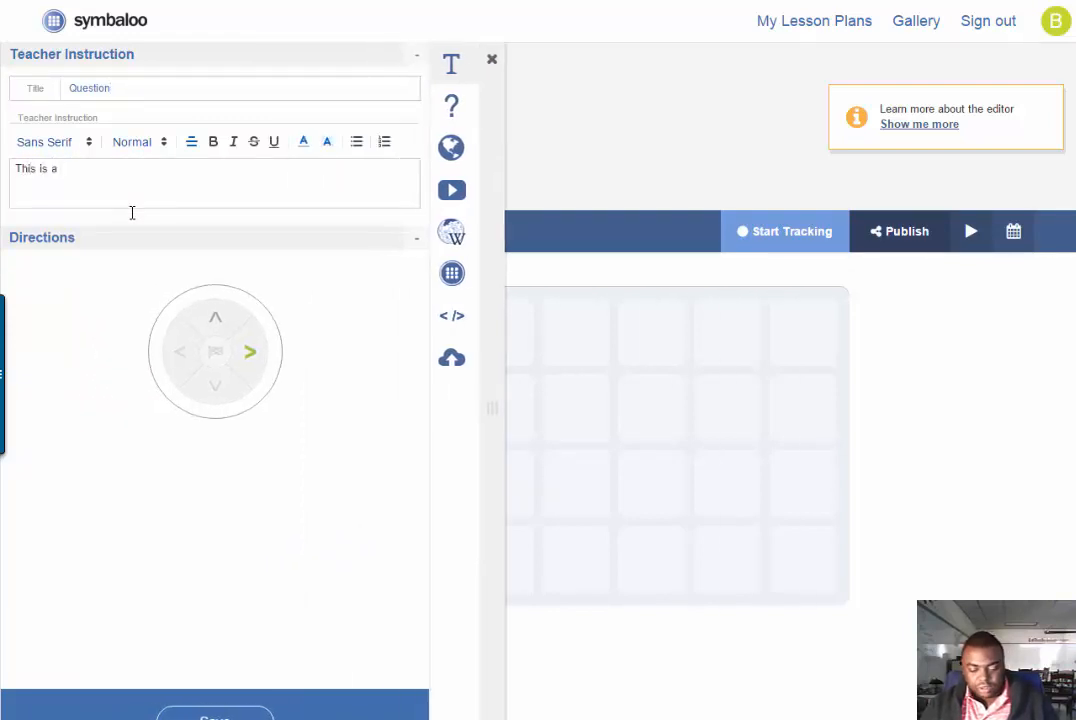
{"action": "type", "text": " question?"}
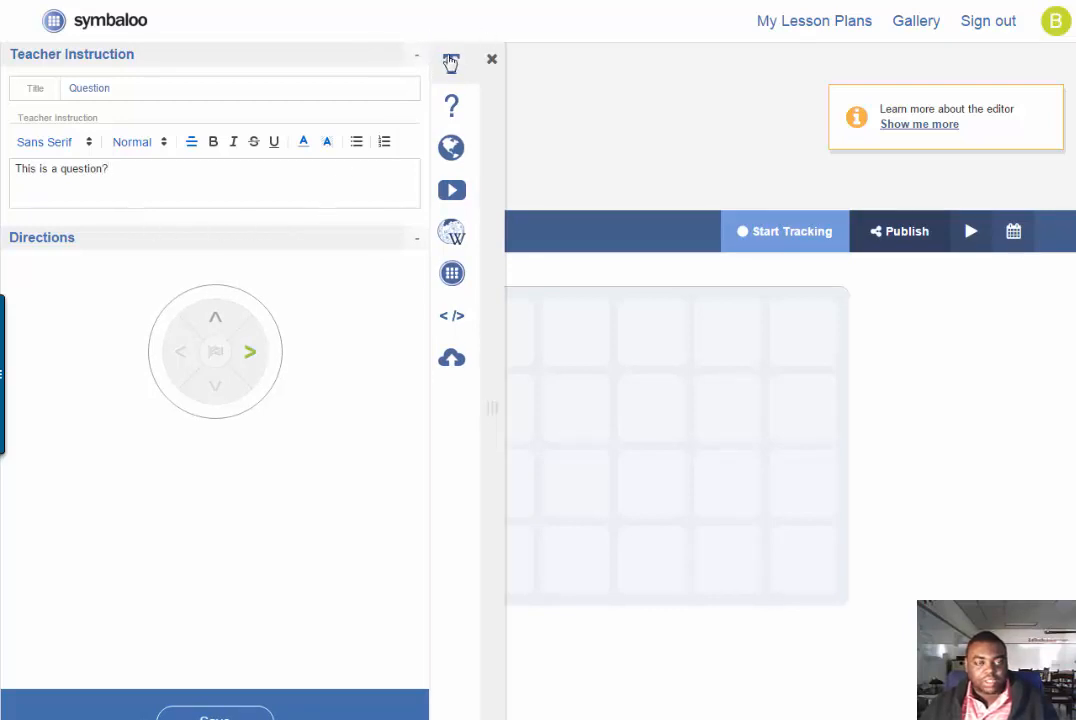
- Look through the tile's content types: question, website, YouTube, Wikipedia, Symbaloo webmixes, embed code and file upload
{"action": "left_click", "coordinate": [452, 104]}
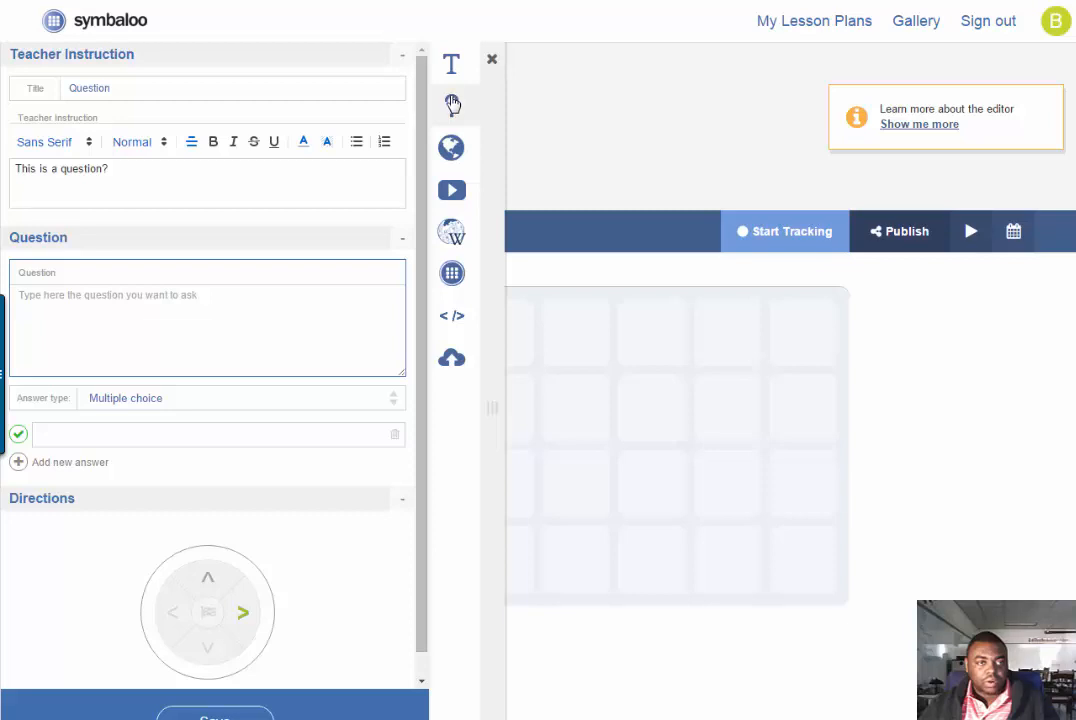
{"action": "left_click", "coordinate": [450, 148]}
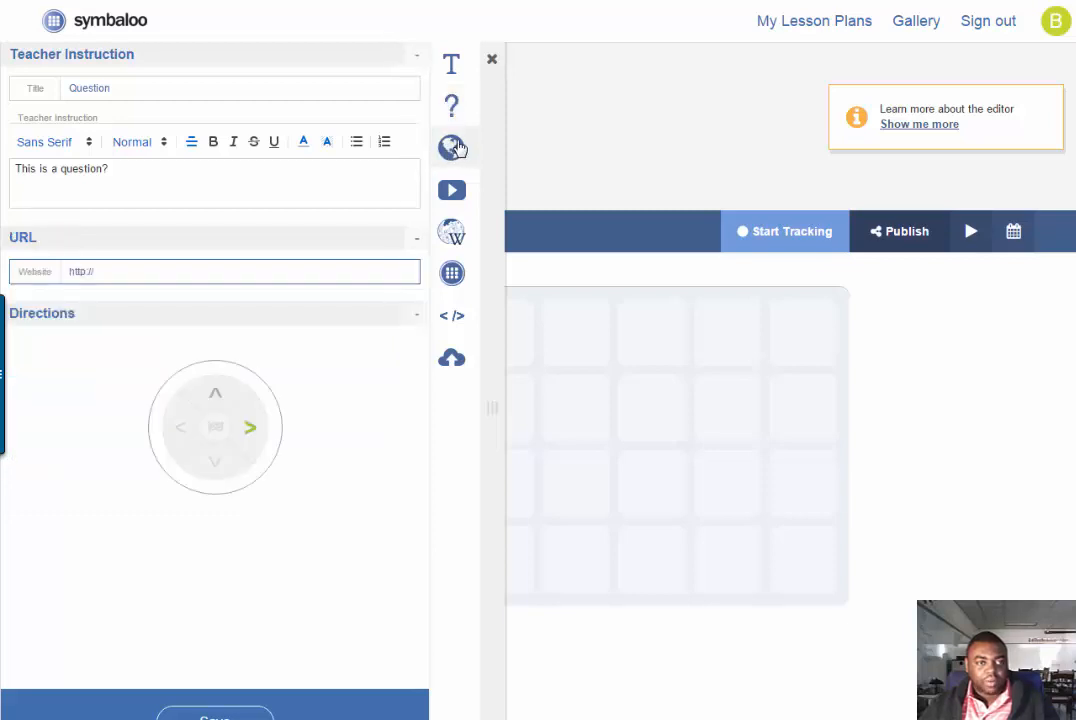
{"action": "left_click", "coordinate": [451, 190]}
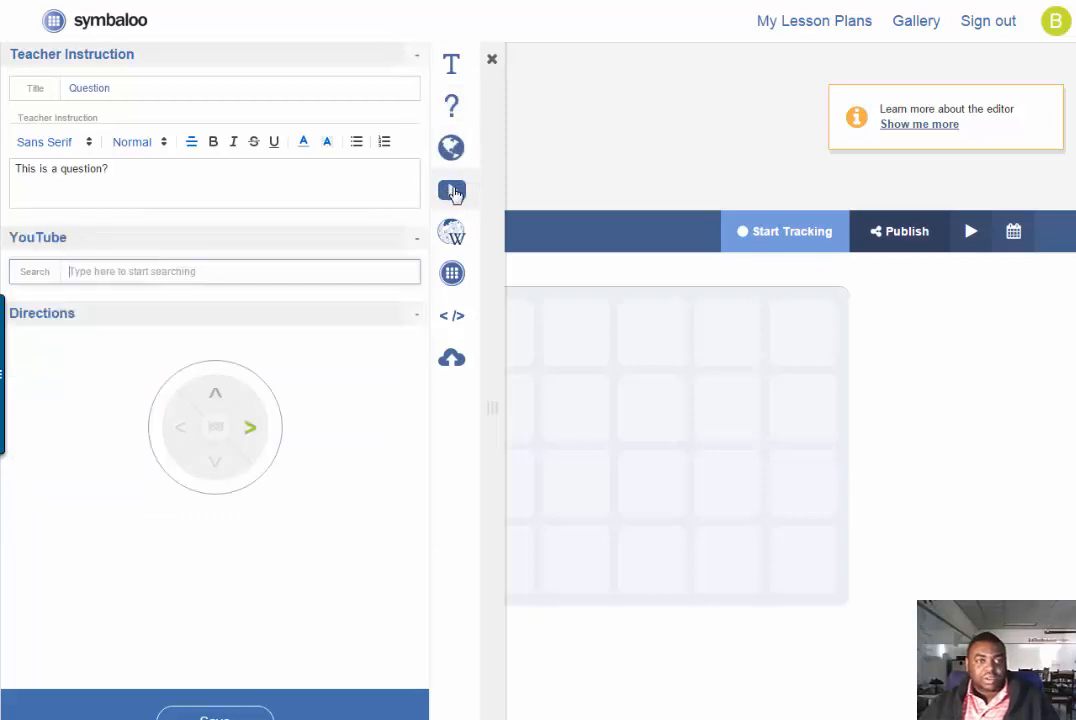
{"action": "left_click", "coordinate": [452, 236]}
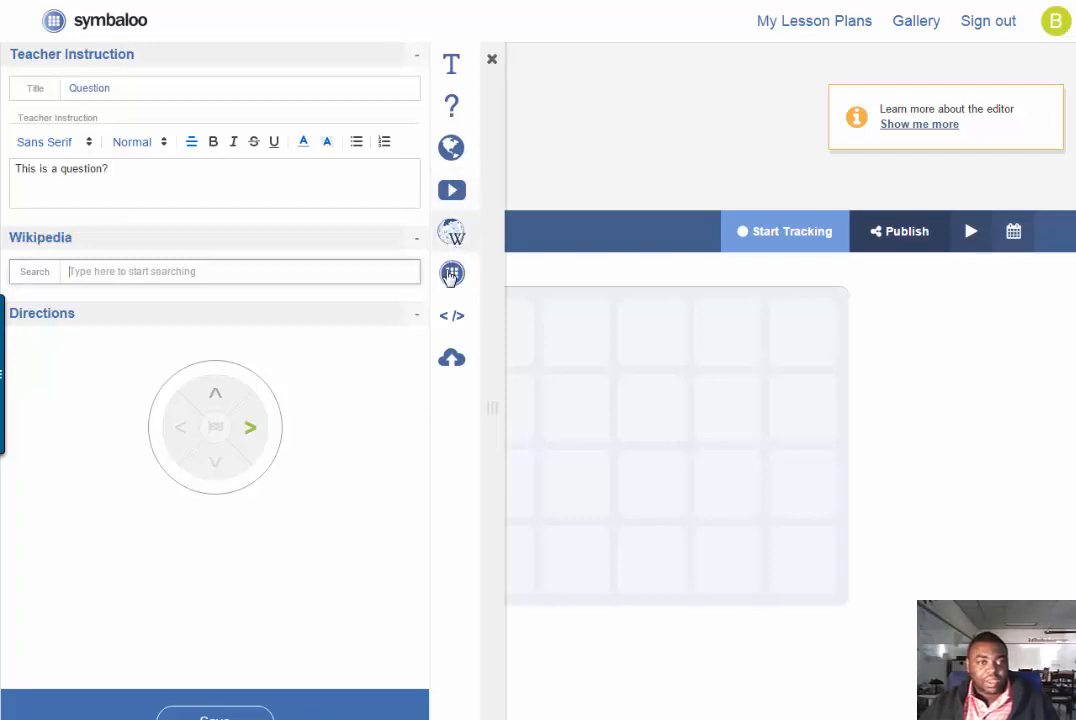
{"action": "left_click", "coordinate": [452, 273]}
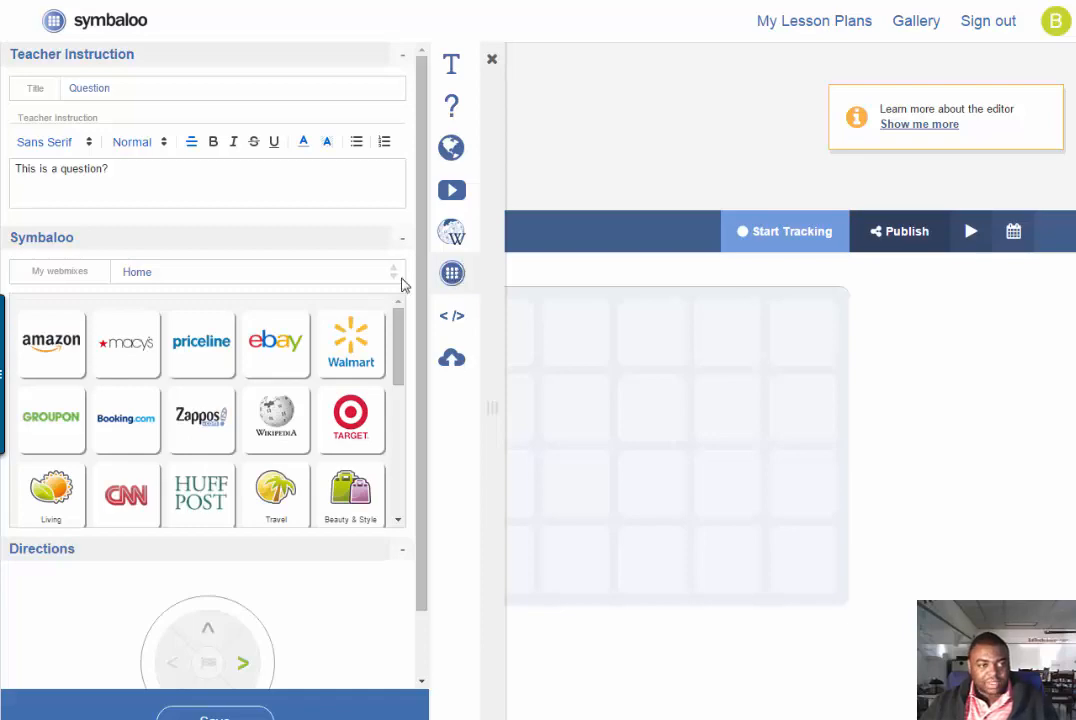
{"action": "left_click", "coordinate": [397, 279]}
{"action": "left_click", "coordinate": [397, 283]}
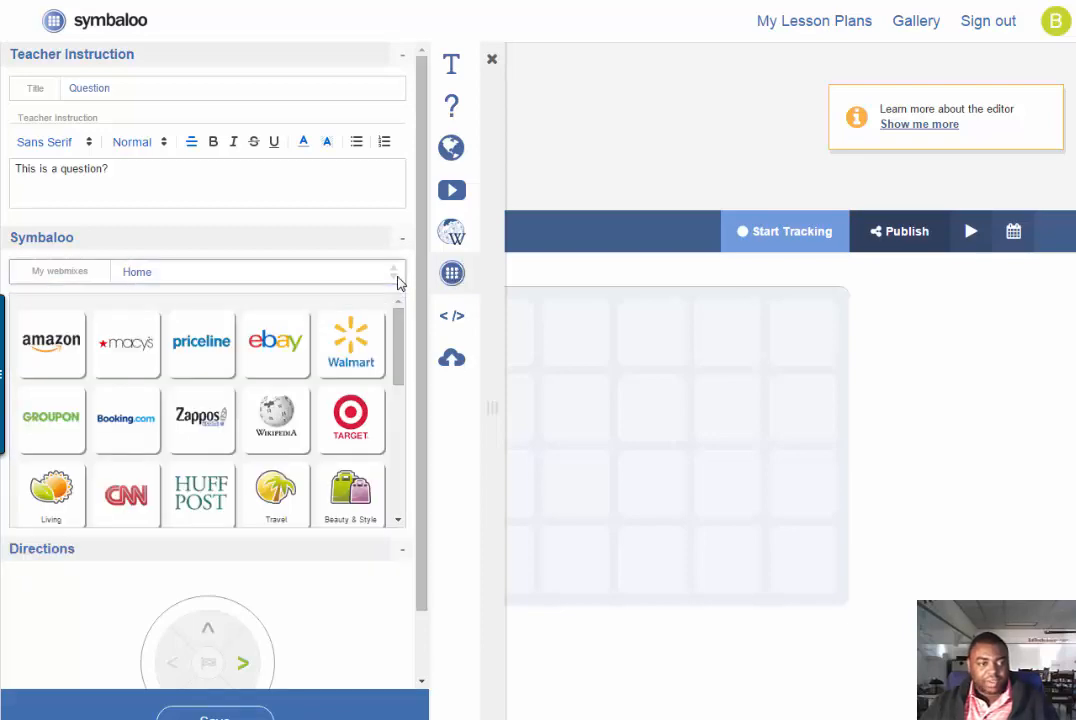
{"action": "left_click", "coordinate": [397, 283]}
{"action": "left_click", "coordinate": [397, 283]}
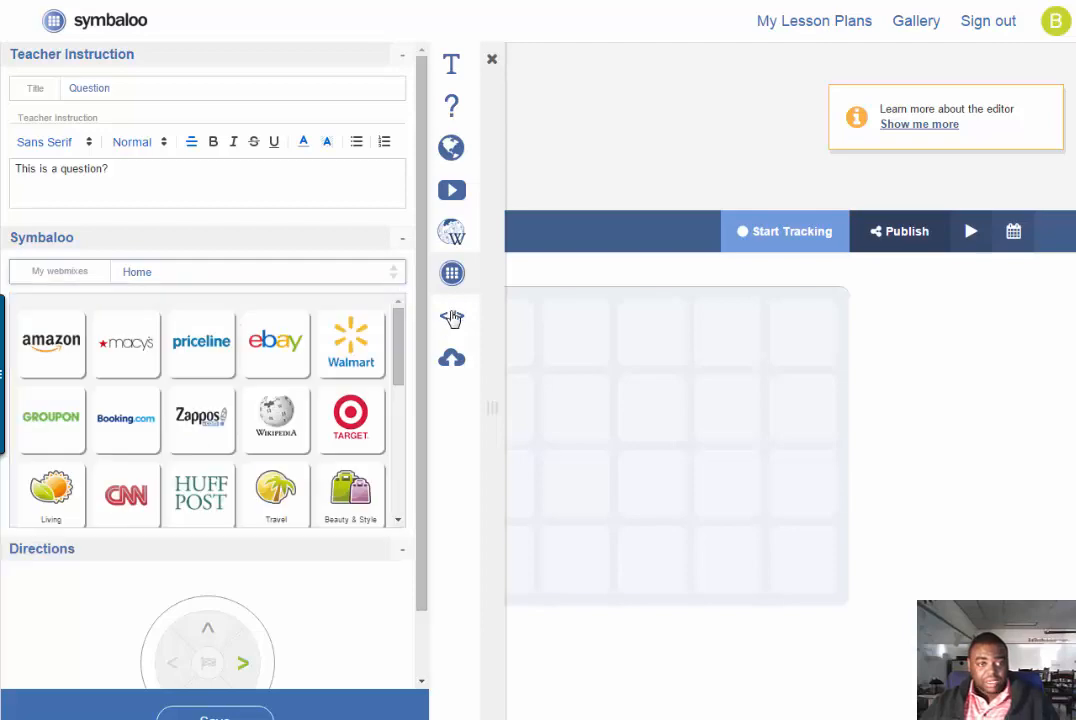
{"action": "left_click", "coordinate": [452, 318]}
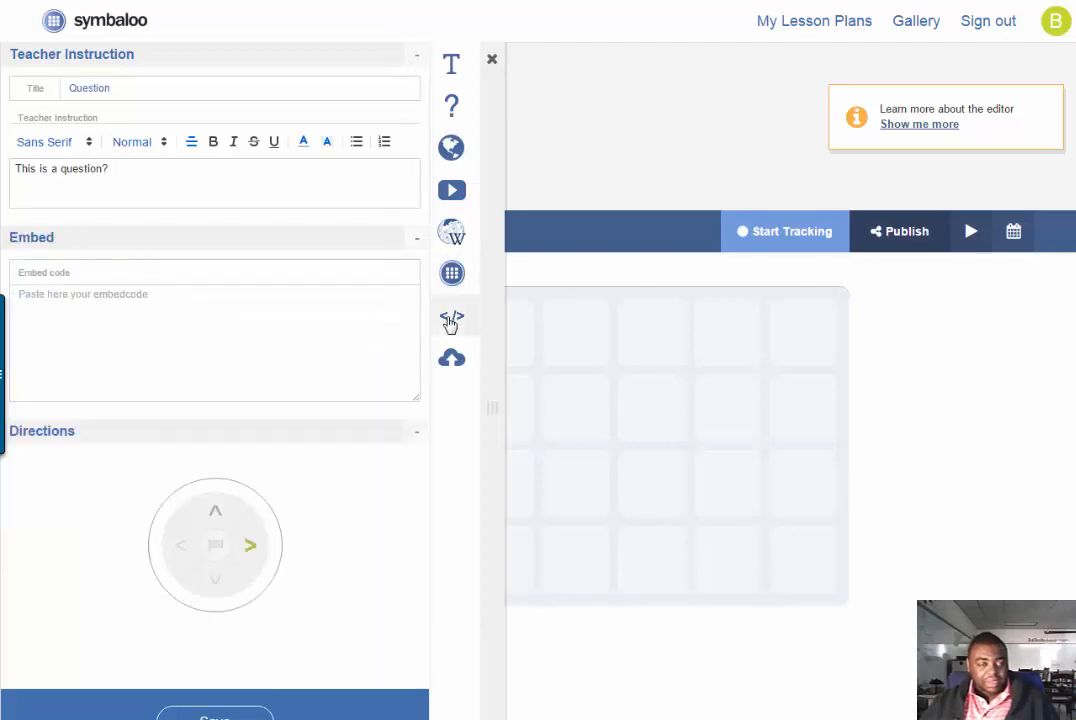
{"action": "left_click", "coordinate": [451, 358]}
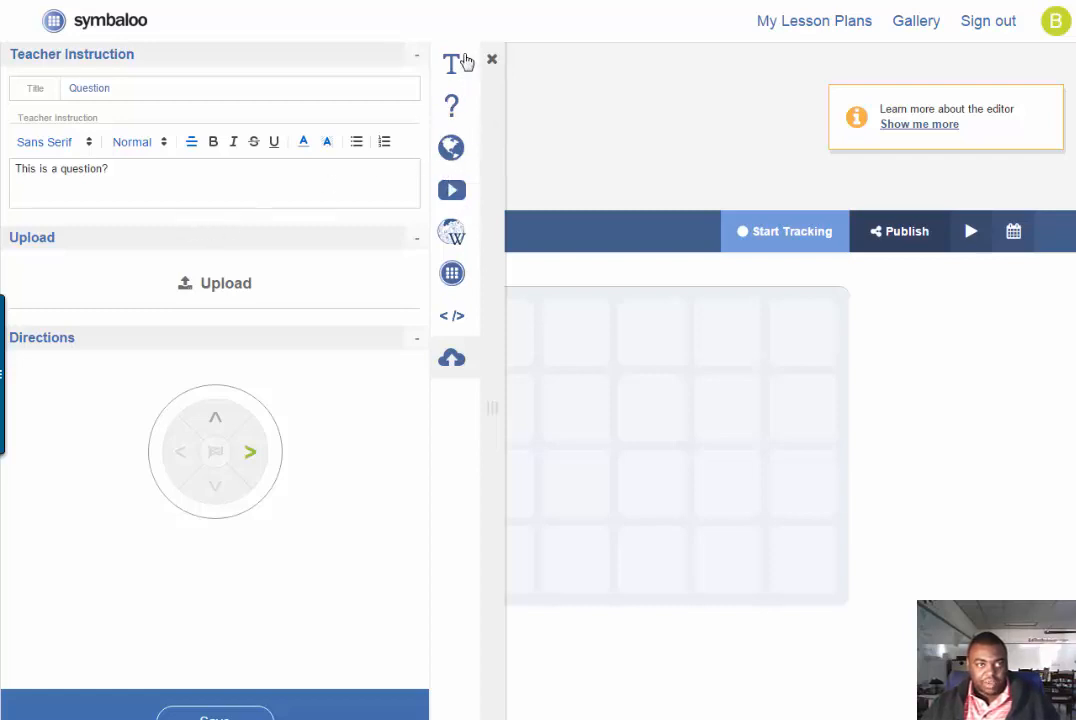
- Return the tile to plain text content, set its direction to up, and save it
{"action": "left_click", "coordinate": [463, 63]}
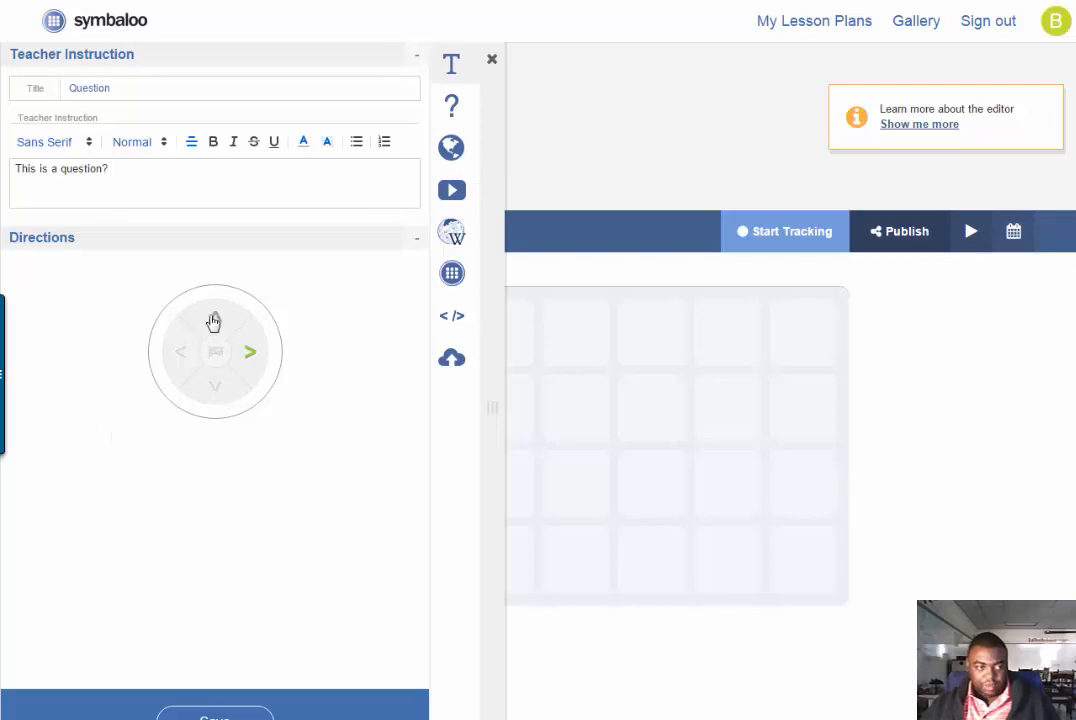
{"action": "left_click", "coordinate": [214, 319]}
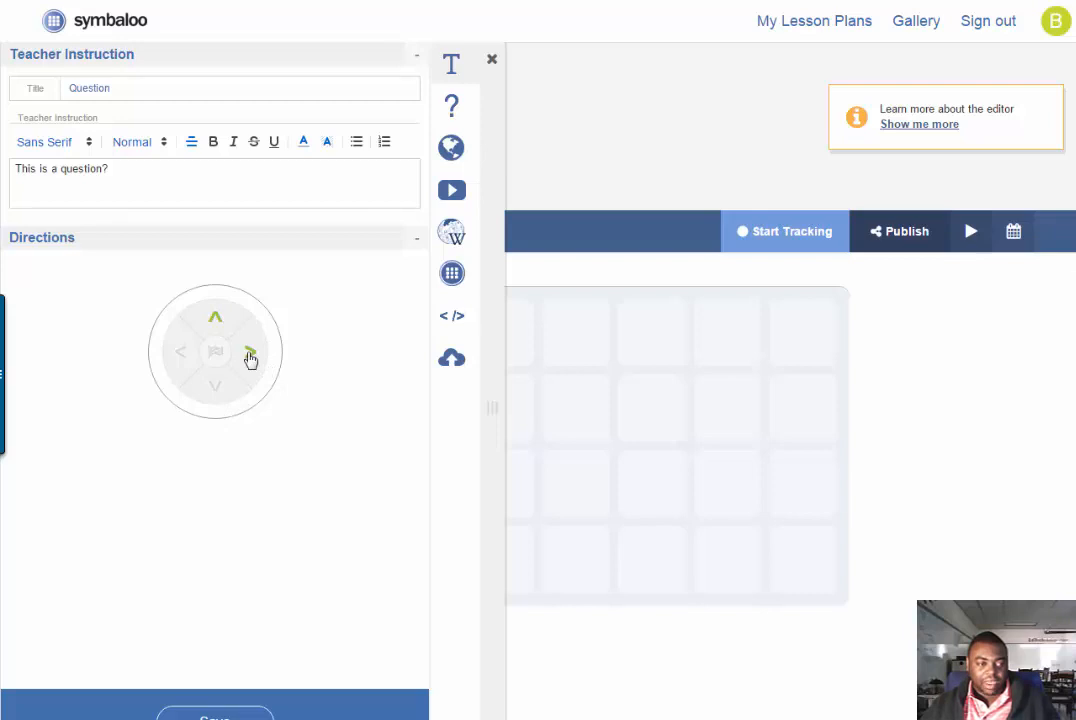
{"action": "left_click", "coordinate": [200, 715]}
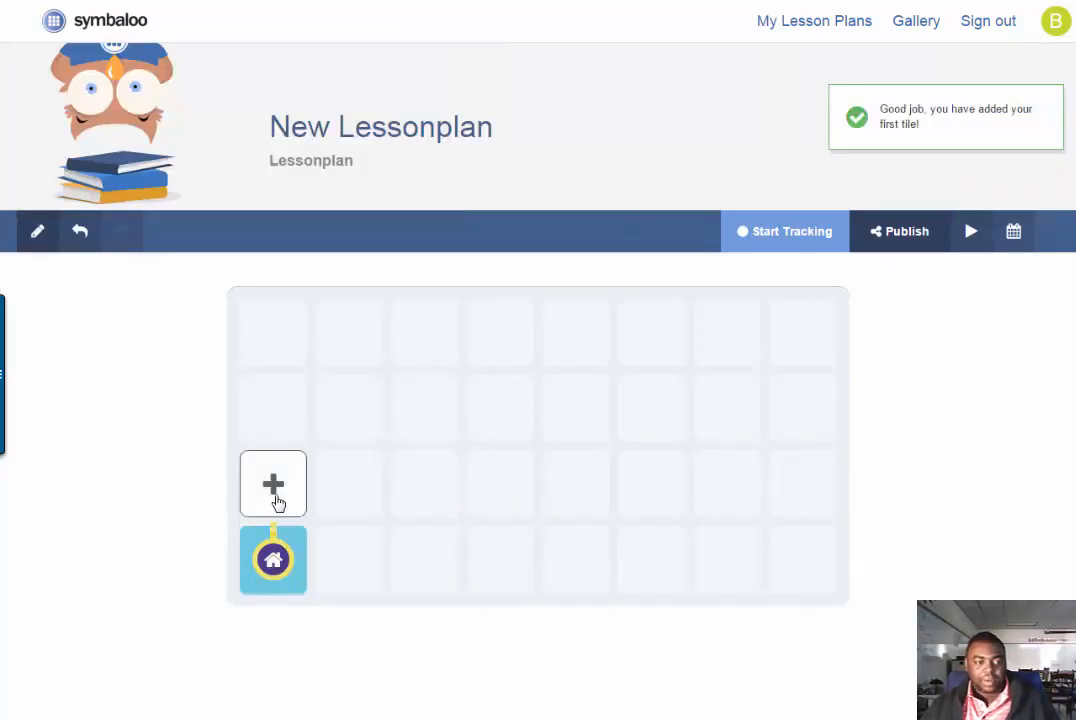
- Add a second tile above the first, titled "Question", with the teacher instruction "Question"
{"action": "left_click", "coordinate": [277, 495]}
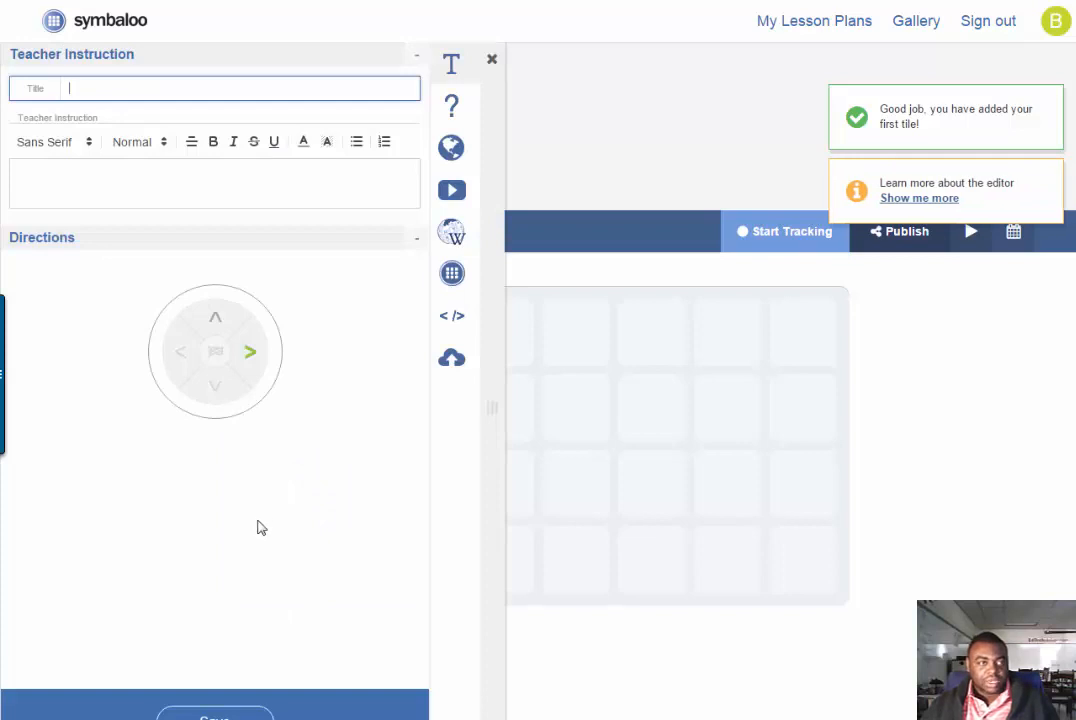
{"action": "type", "text": "Question"}
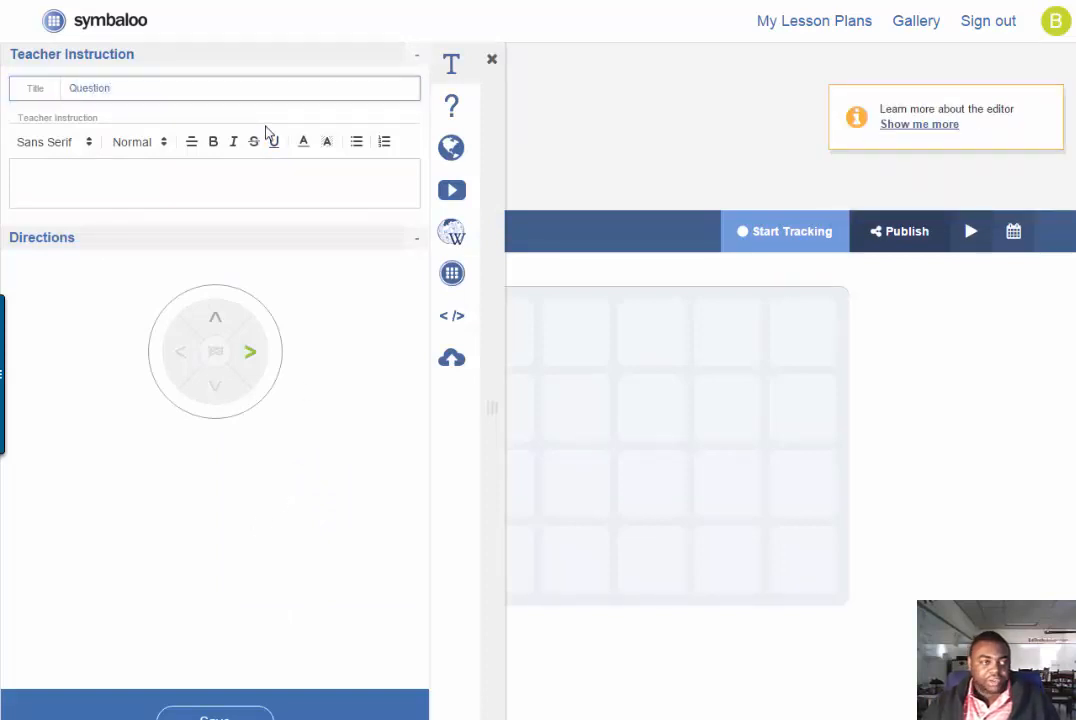
{"action": "left_click", "coordinate": [277, 185]}
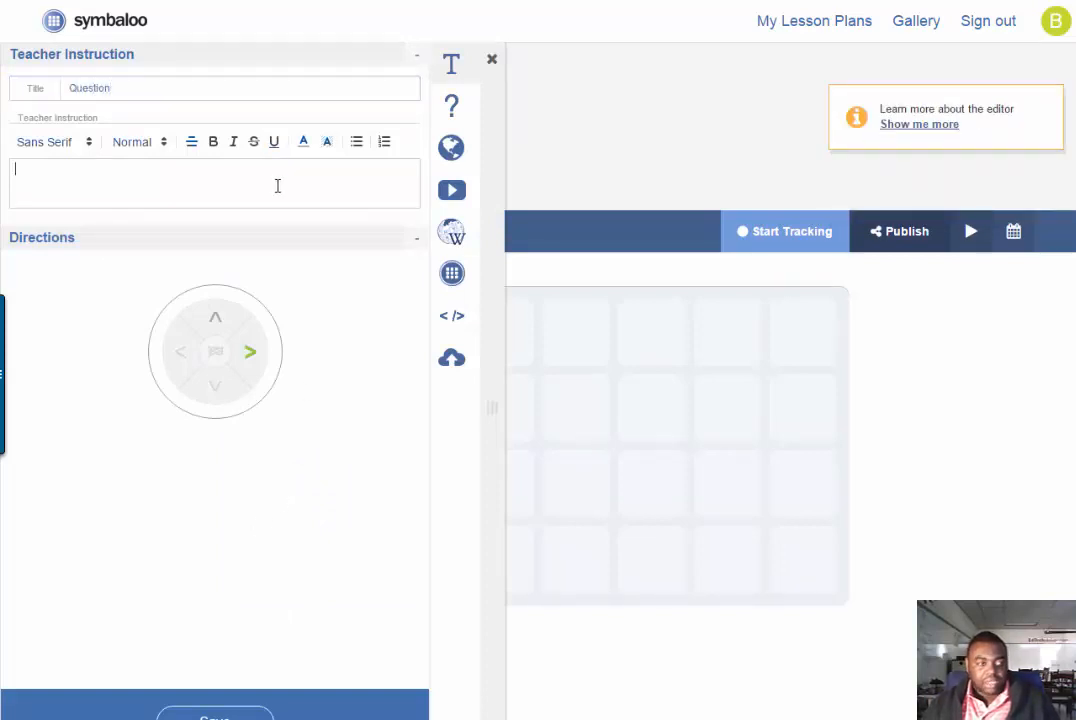
{"action": "type", "text": "Question"}
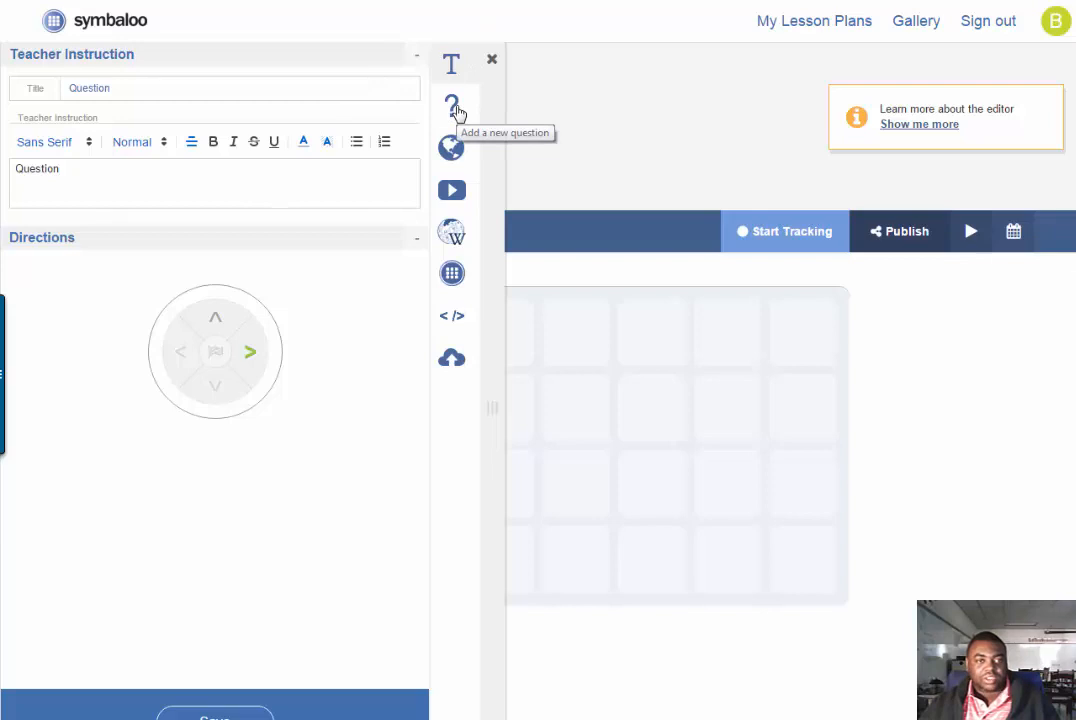
- Add a question to the second tile with the text "Questions"
{"action": "left_click", "coordinate": [455, 110]}
{"action": "left_click", "coordinate": [156, 297]}
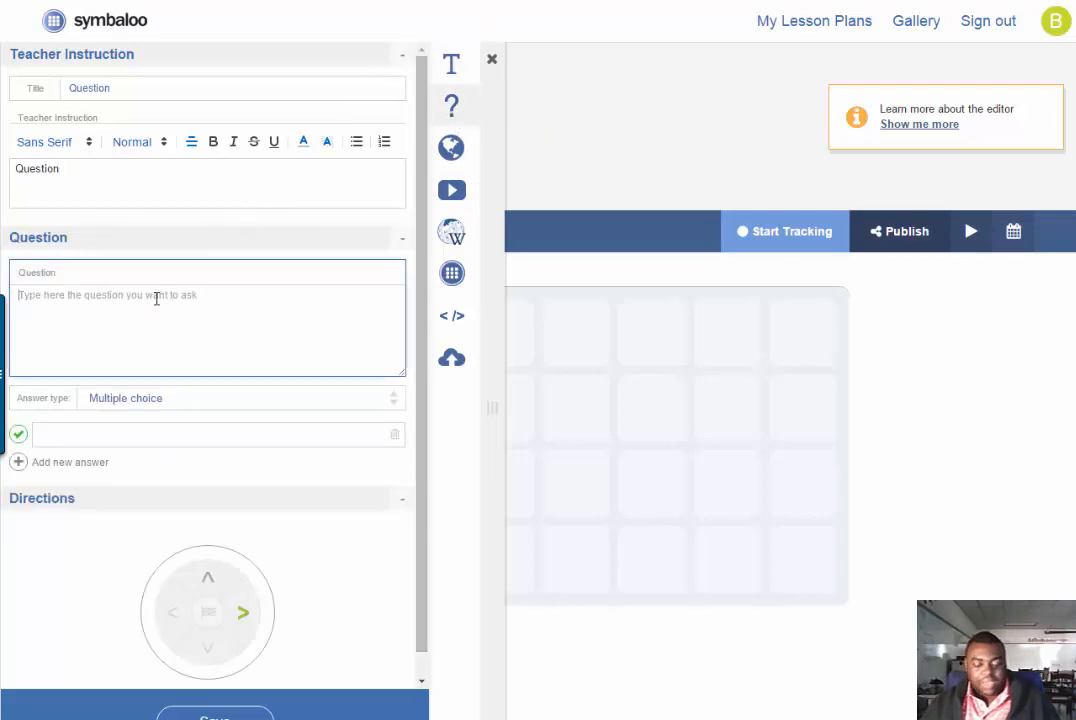
{"action": "type", "text": "Questions"}
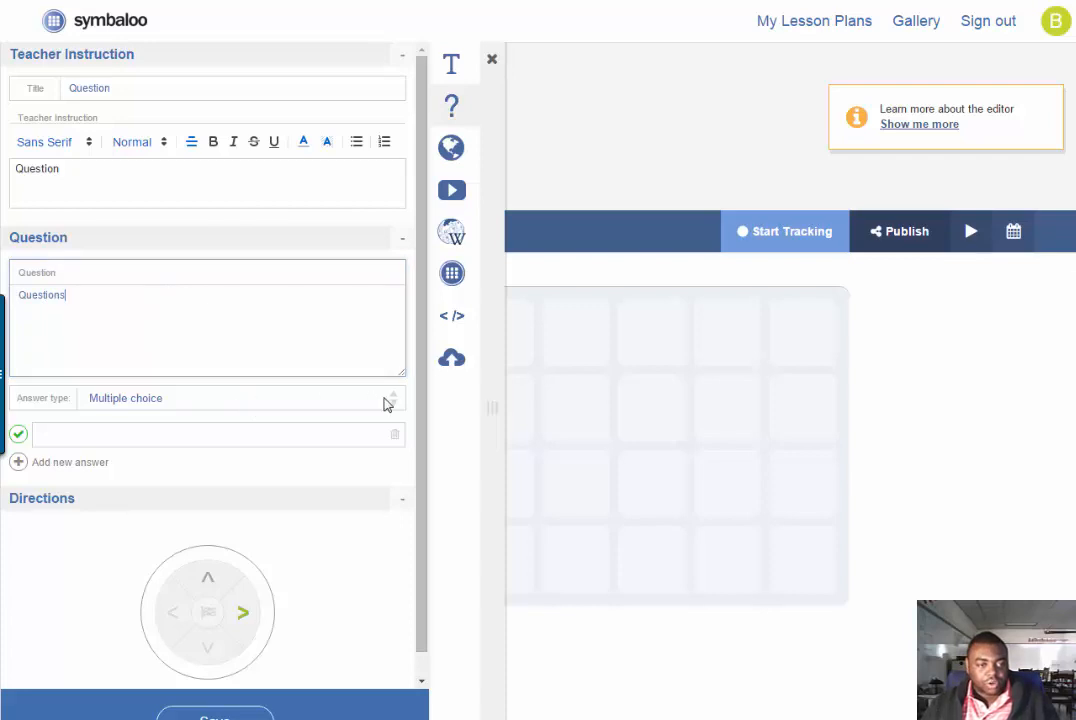
- Set the question's answer type to Short answer with the answer "Exact", and save the tile
{"action": "left_click", "coordinate": [390, 401]}
{"action": "left_click", "coordinate": [257, 433]}
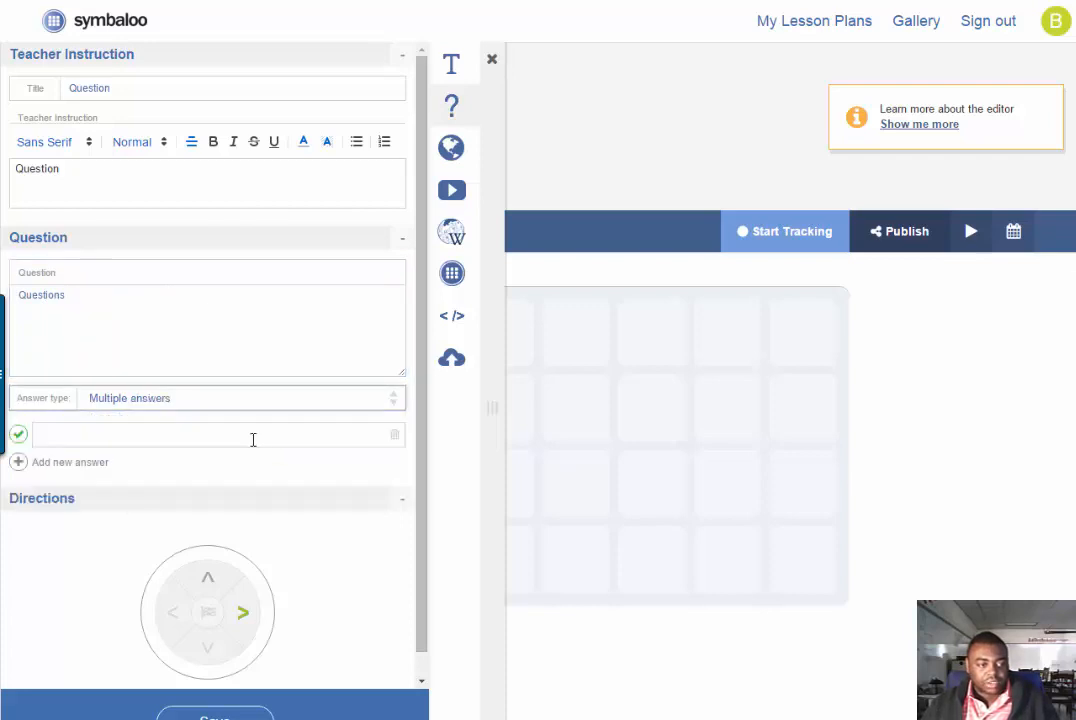
{"action": "left_click", "coordinate": [322, 402]}
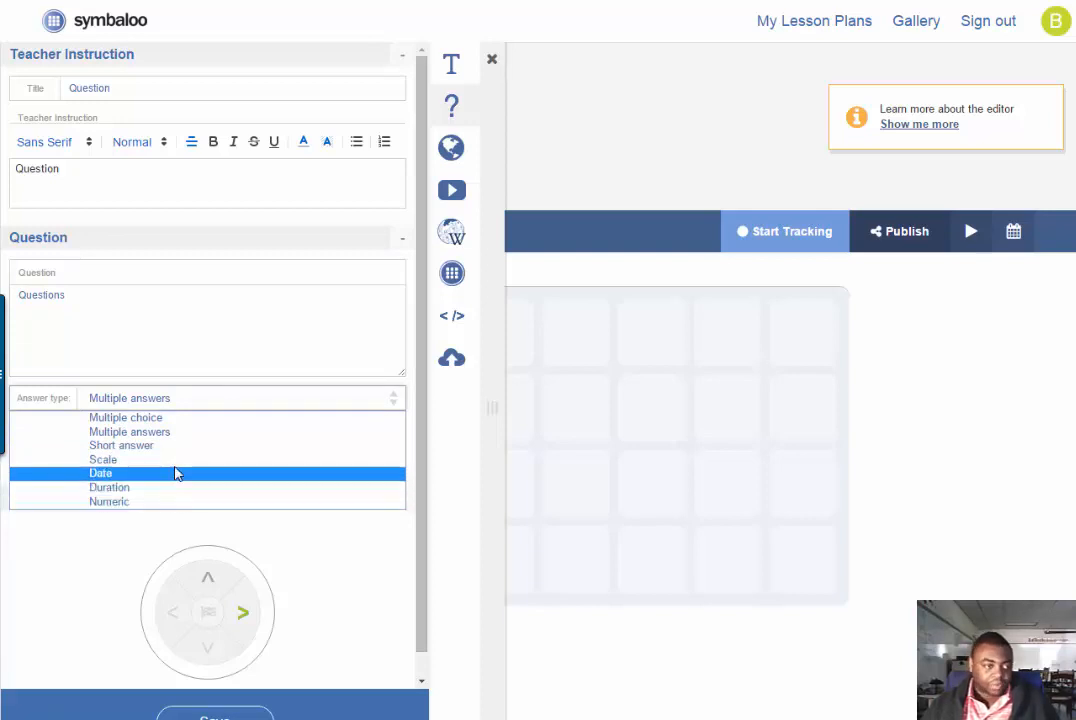
{"action": "left_click", "coordinate": [182, 446]}
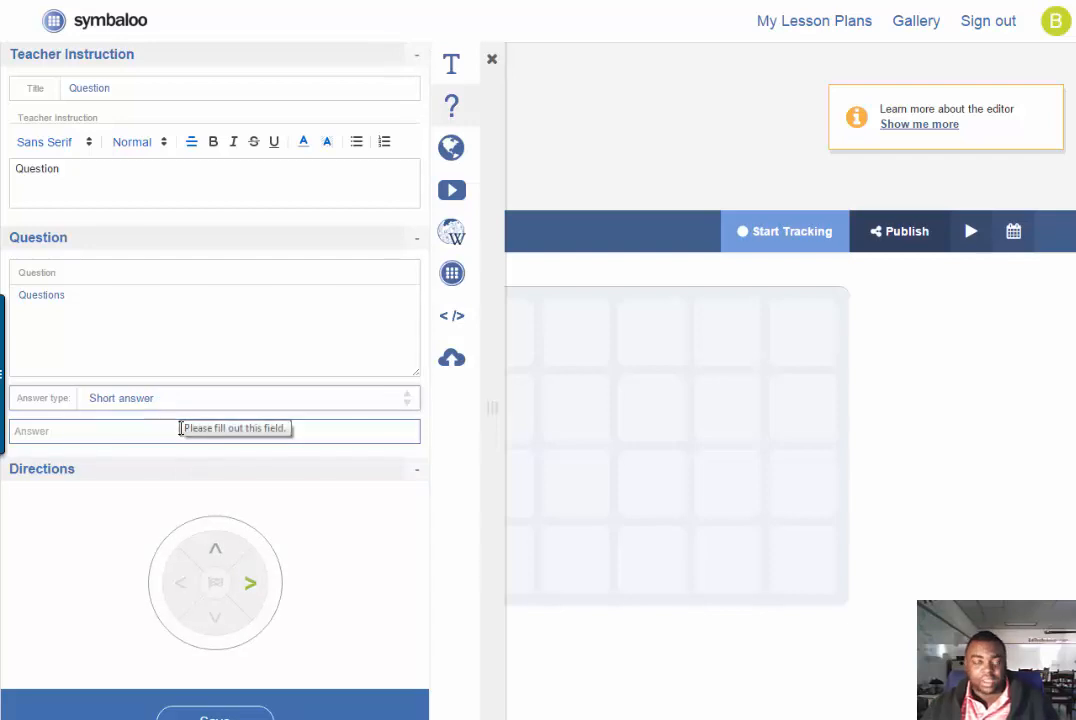
{"action": "left_click", "coordinate": [172, 433]}
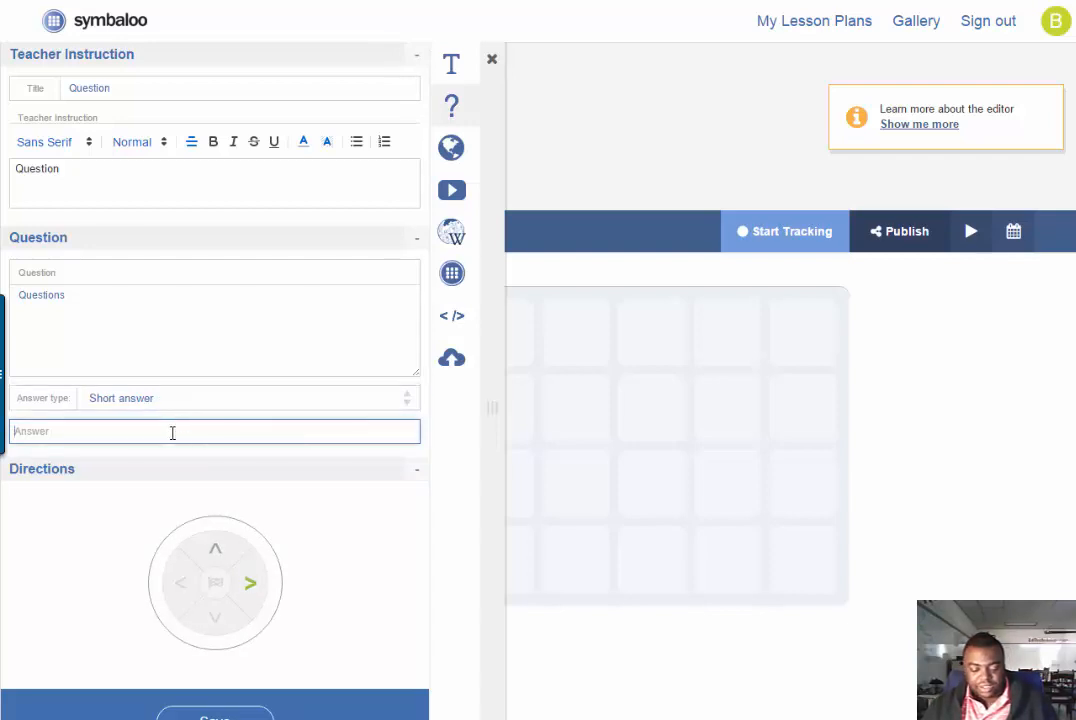
{"action": "type", "text": "Exact"}
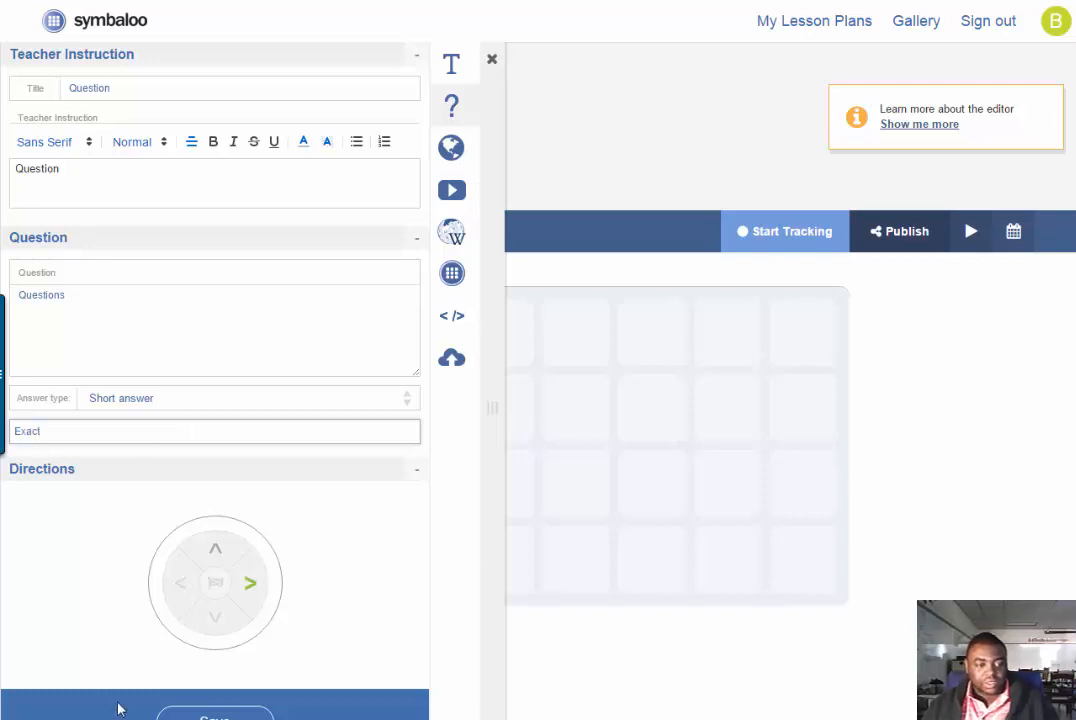
{"action": "left_click", "coordinate": [215, 714]}
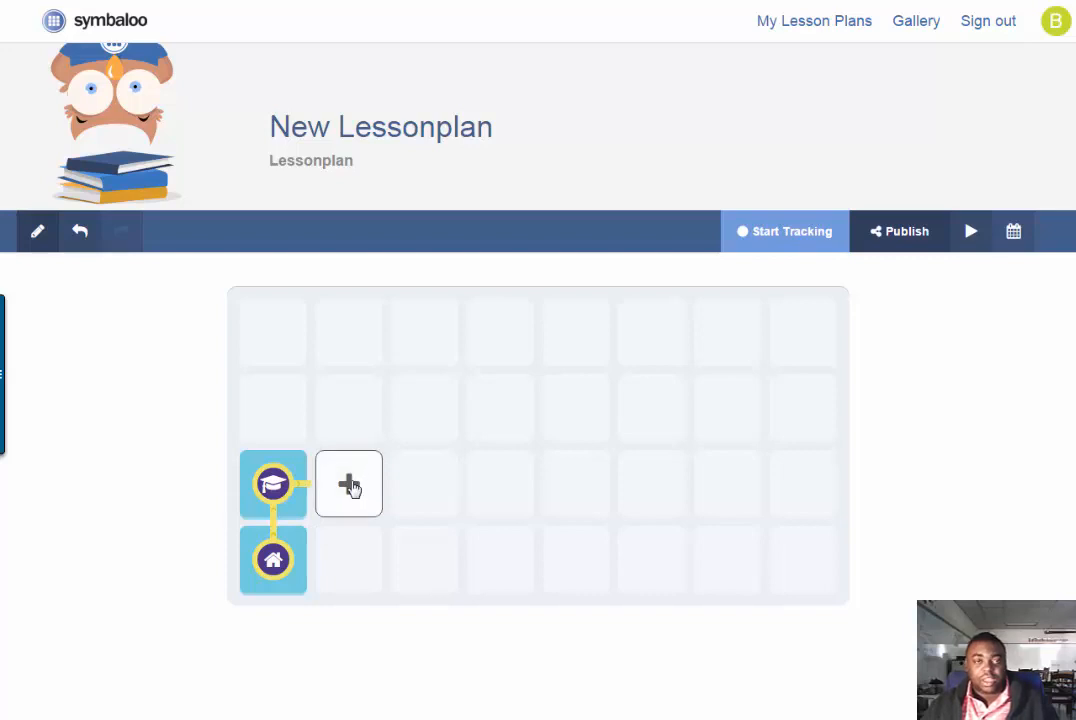
- Add a YouTube tile after the question tile, search for "science" and choose the video "10 Amazing Science Tricks Using Liquid!"
{"action": "left_click", "coordinate": [350, 486]}
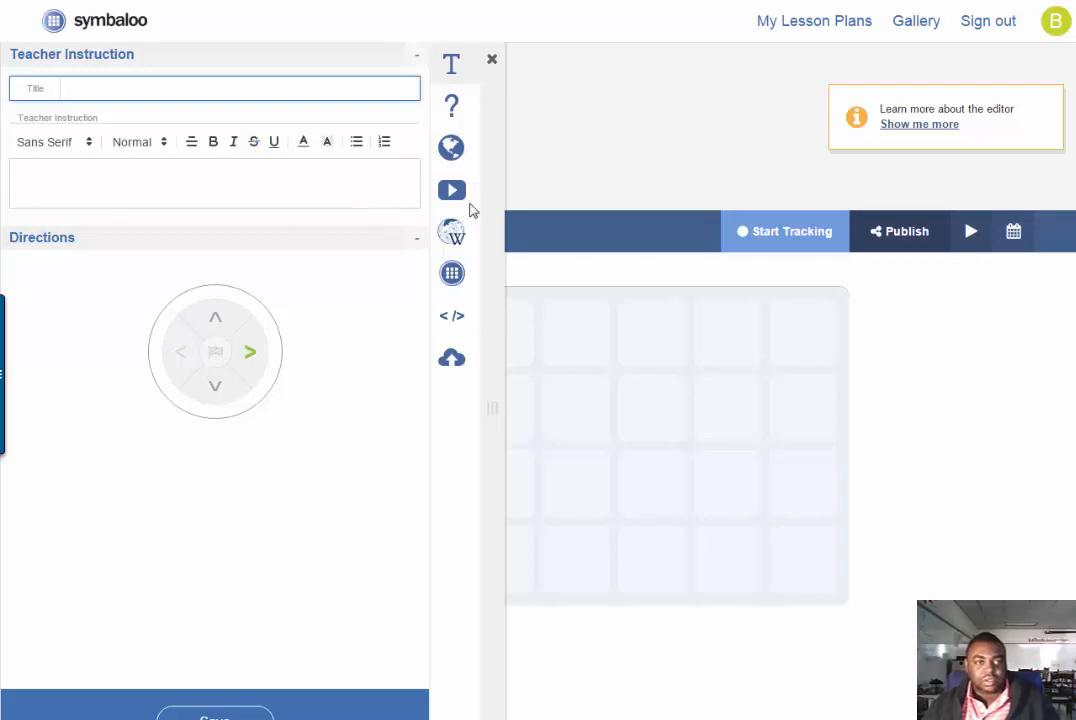
{"action": "left_click", "coordinate": [453, 193]}
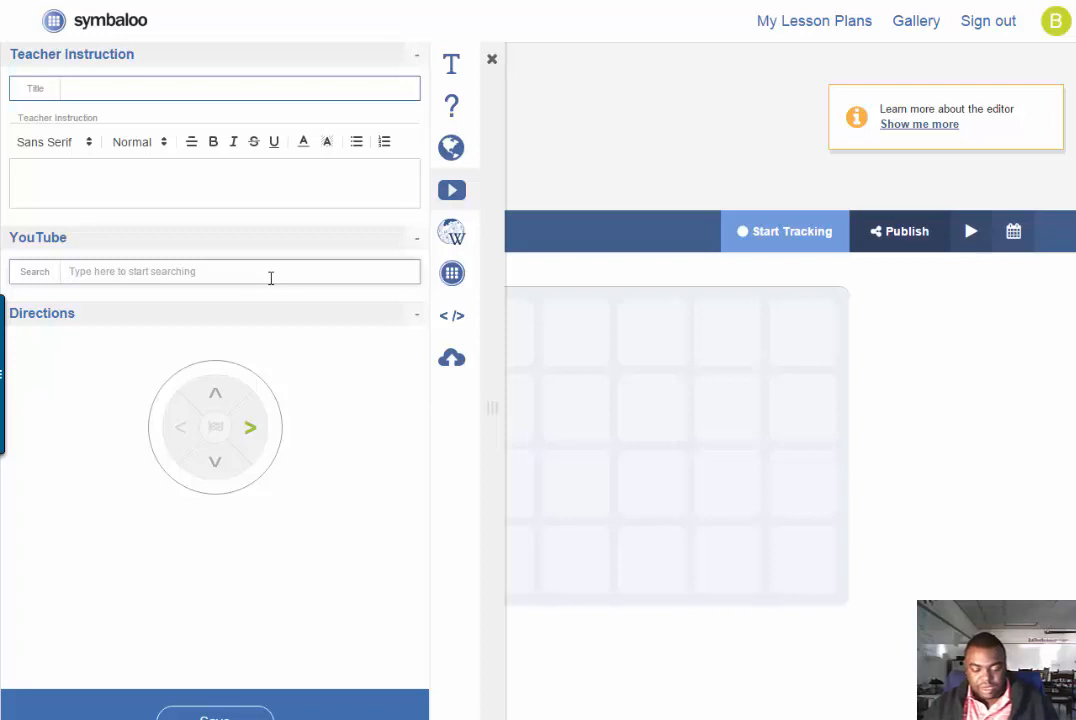
{"action": "left_click", "coordinate": [270, 278]}
{"action": "type", "text": "science"}
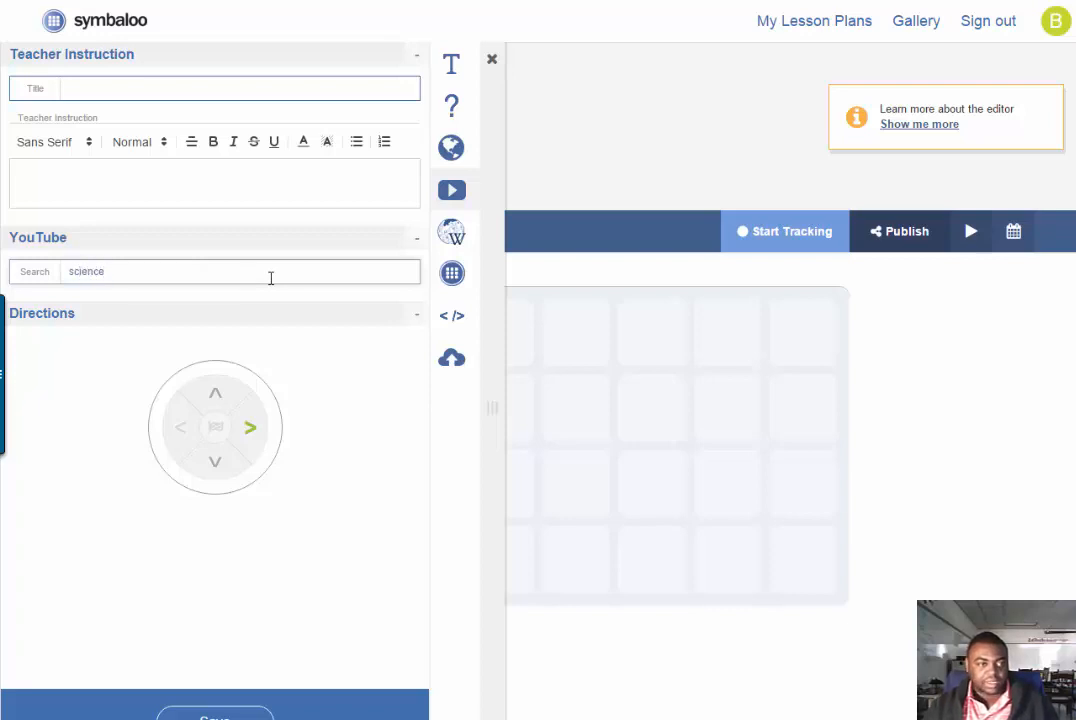
{"action": "key", "text": "Return"}
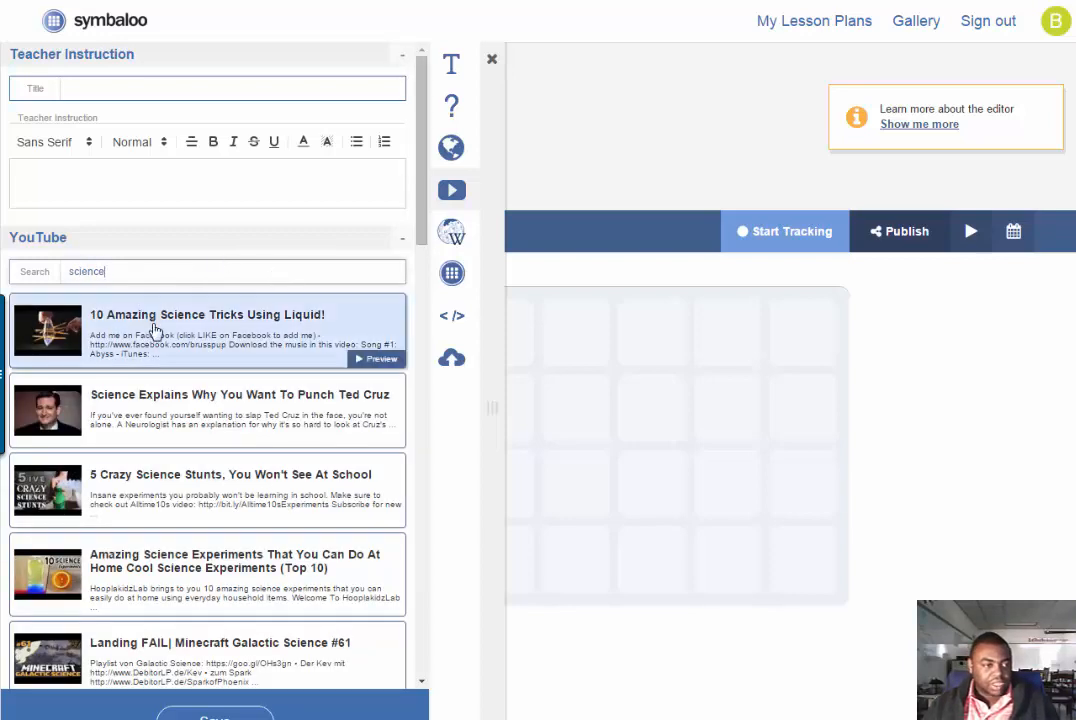
{"action": "left_click", "coordinate": [164, 328]}
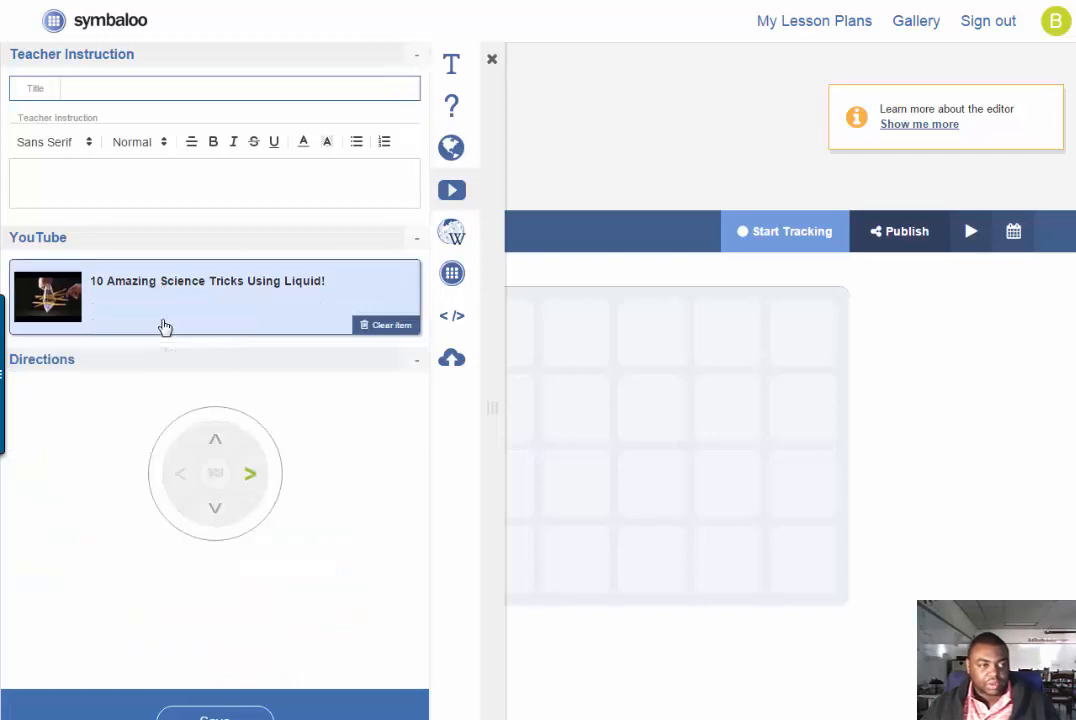
- Title the video tile "Liquid" and save it
{"action": "left_click", "coordinate": [146, 88]}
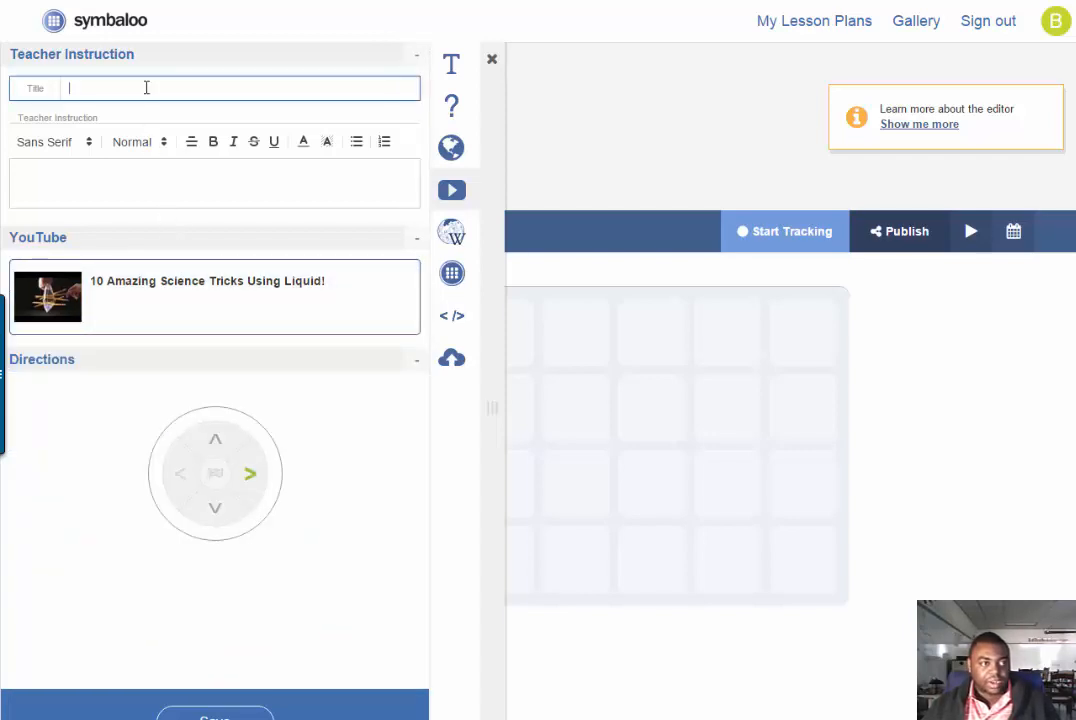
{"action": "type", "text": "Liquid"}
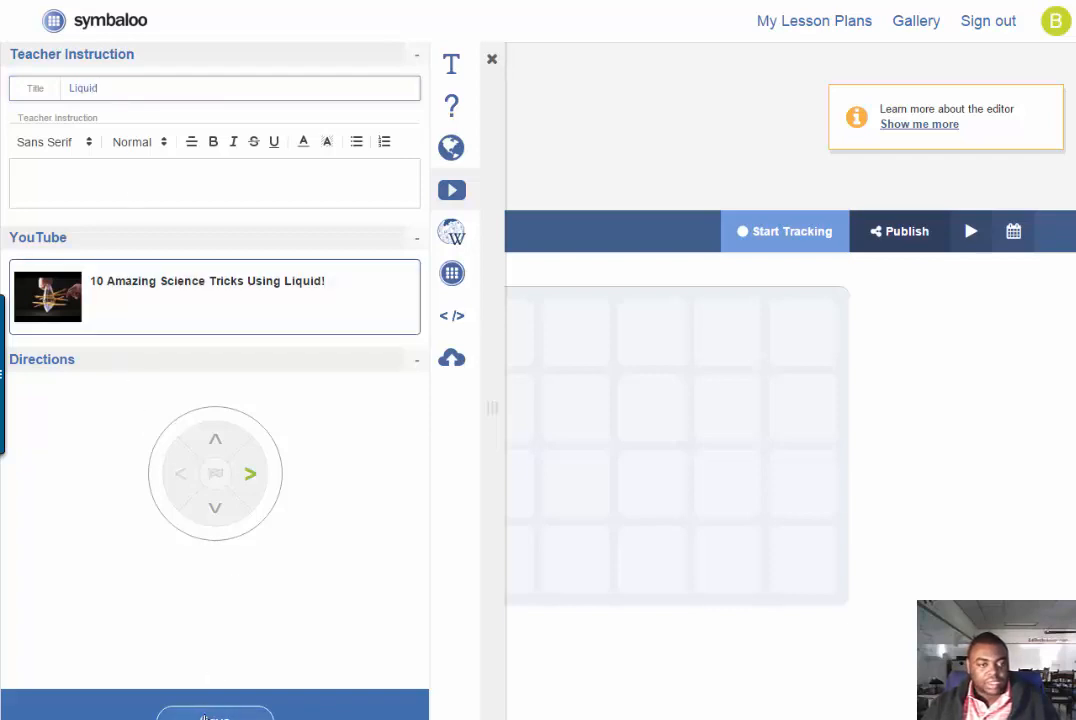
{"action": "left_click", "coordinate": [210, 714]}
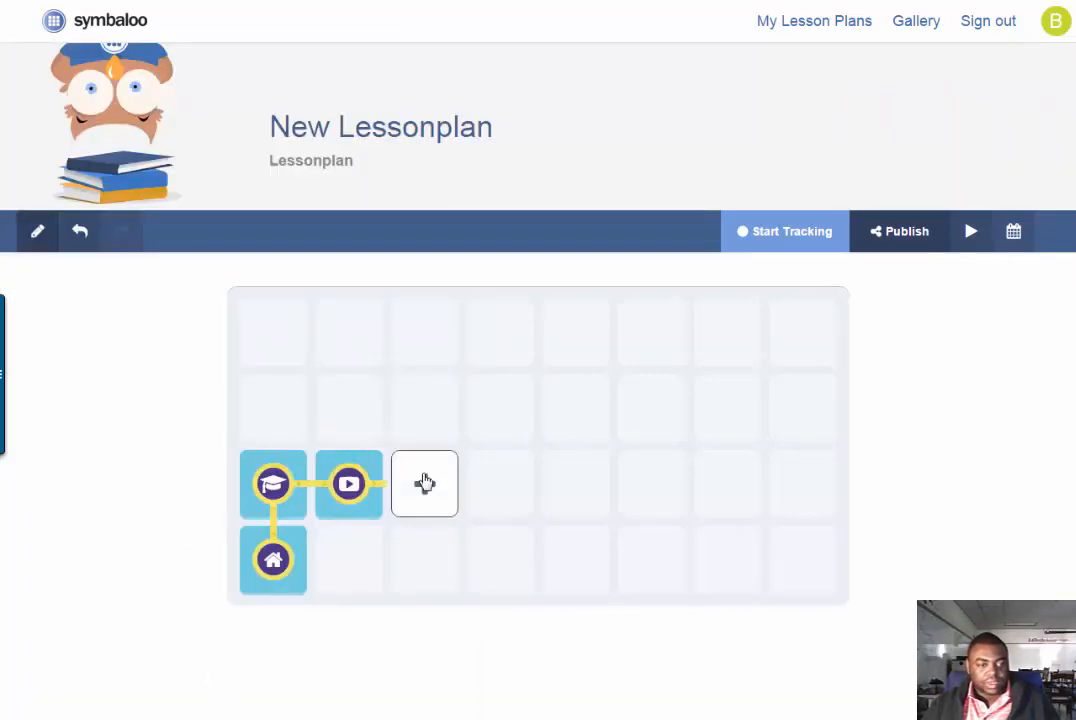
- Add a tile after the video titled "Your finished", make it the finish of the path, and save it
{"action": "left_click", "coordinate": [424, 484]}
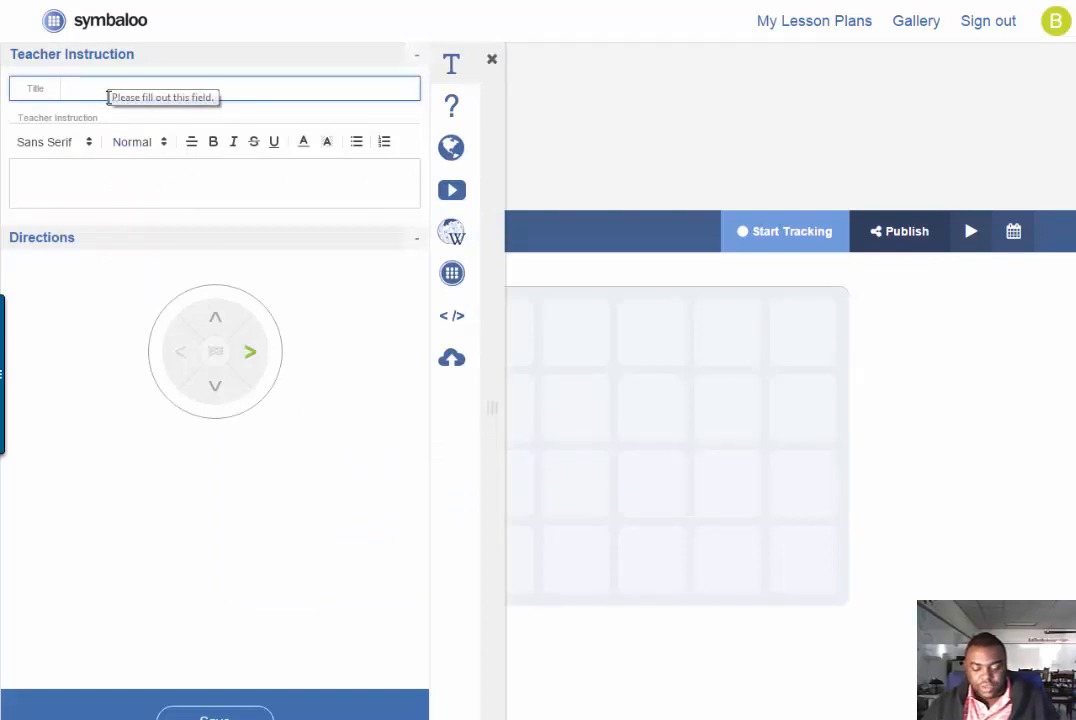
{"action": "type", "text": "Your finished"}
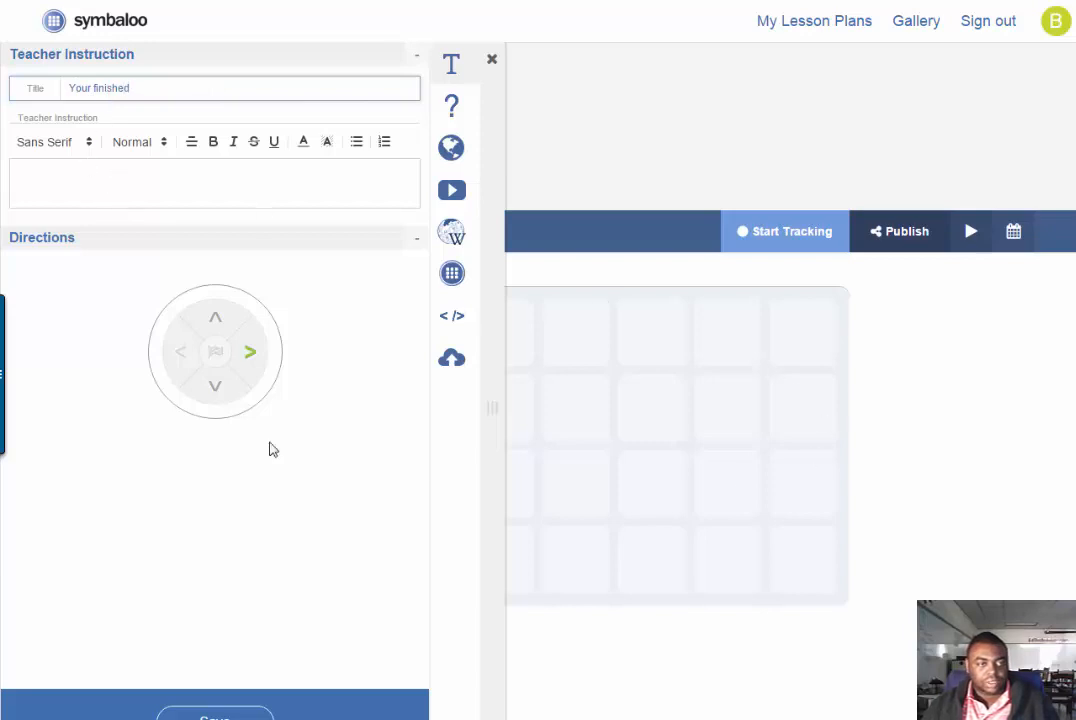
{"action": "left_click", "coordinate": [220, 359]}
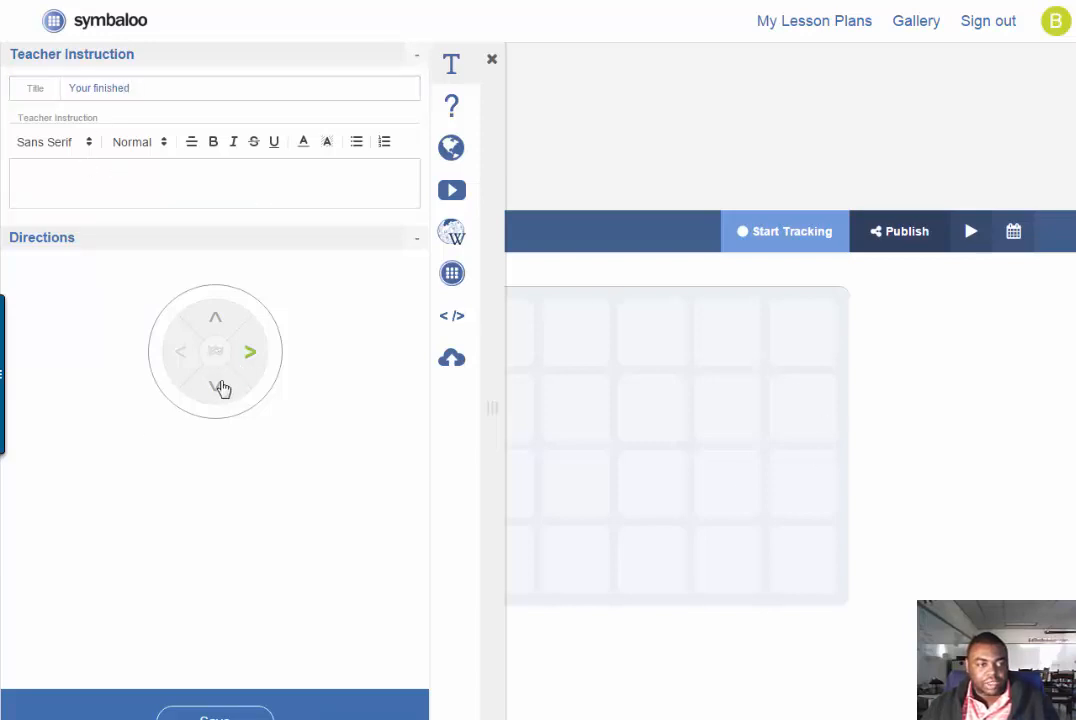
{"action": "left_click", "coordinate": [217, 386]}
{"action": "left_click", "coordinate": [250, 354]}
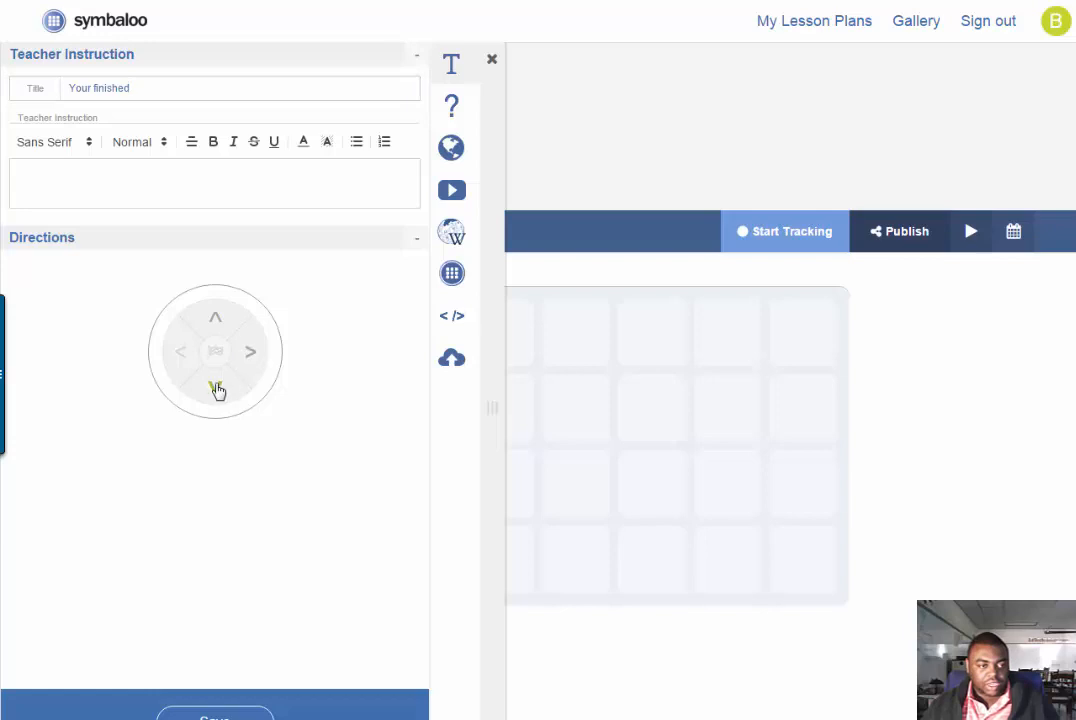
{"action": "left_click", "coordinate": [216, 389]}
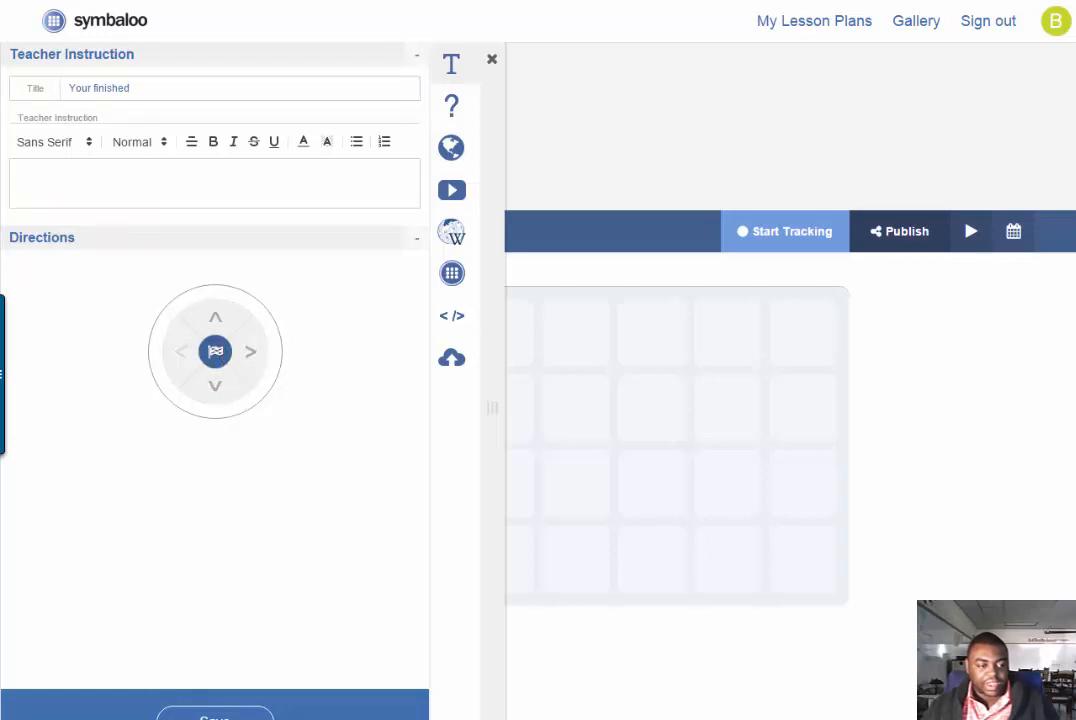
{"action": "left_click", "coordinate": [214, 716]}
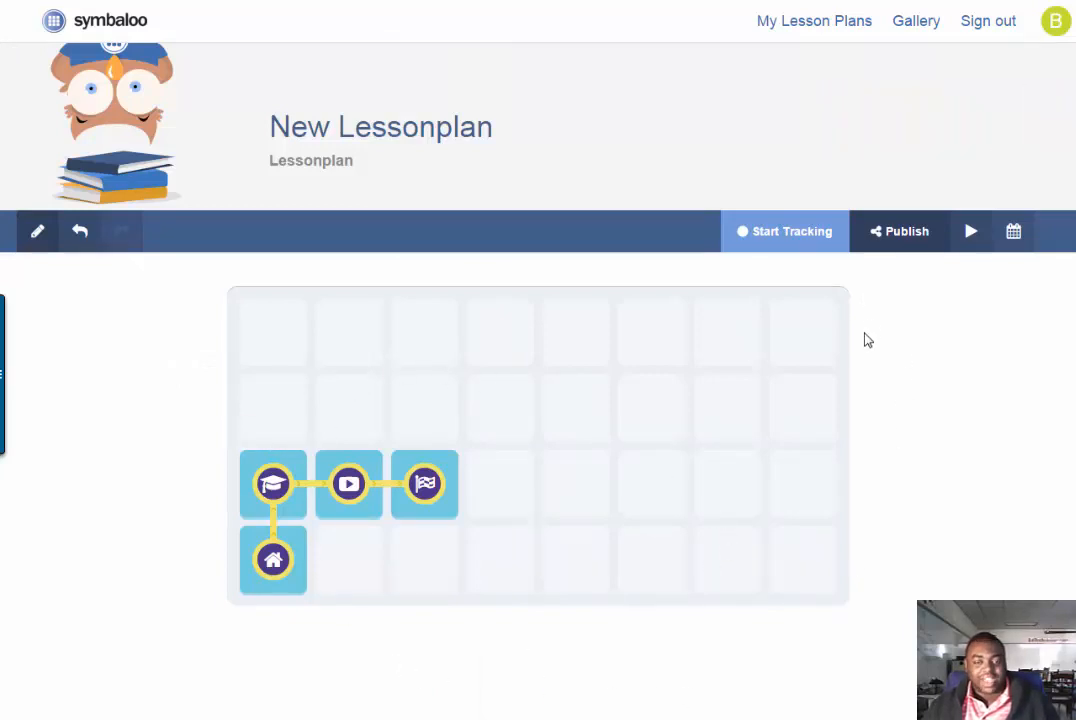
- Start tracking the lesson plan and enter a session code on the student join page
{"action": "left_click", "coordinate": [775, 242]}
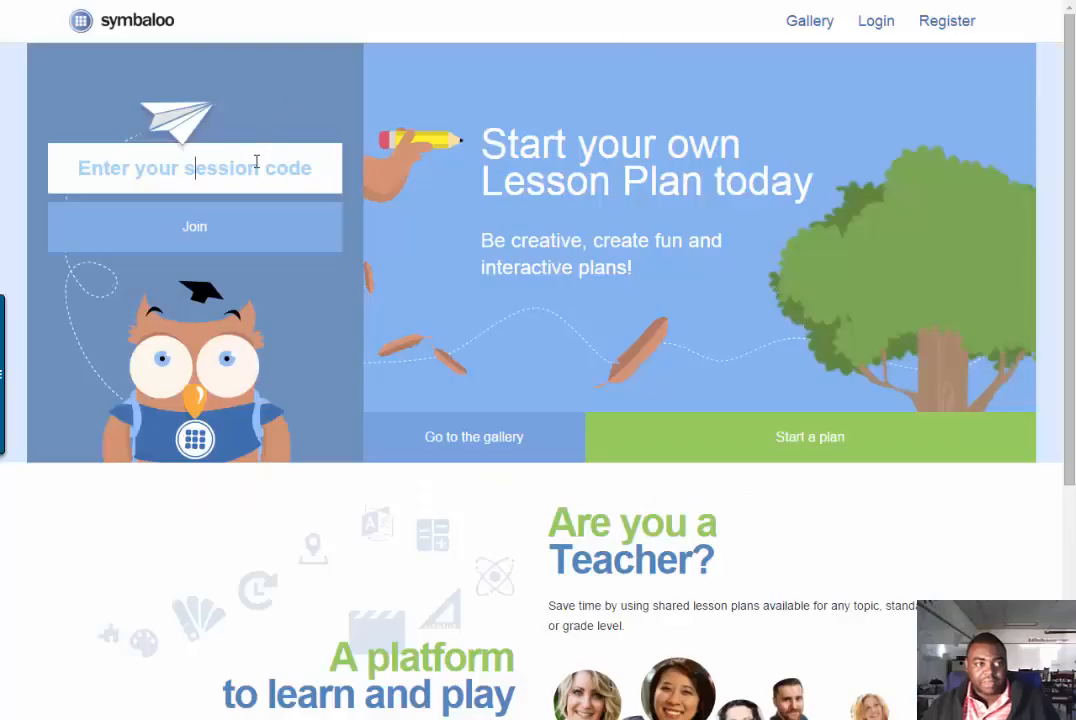
{"action": "type", "text": "45236"}
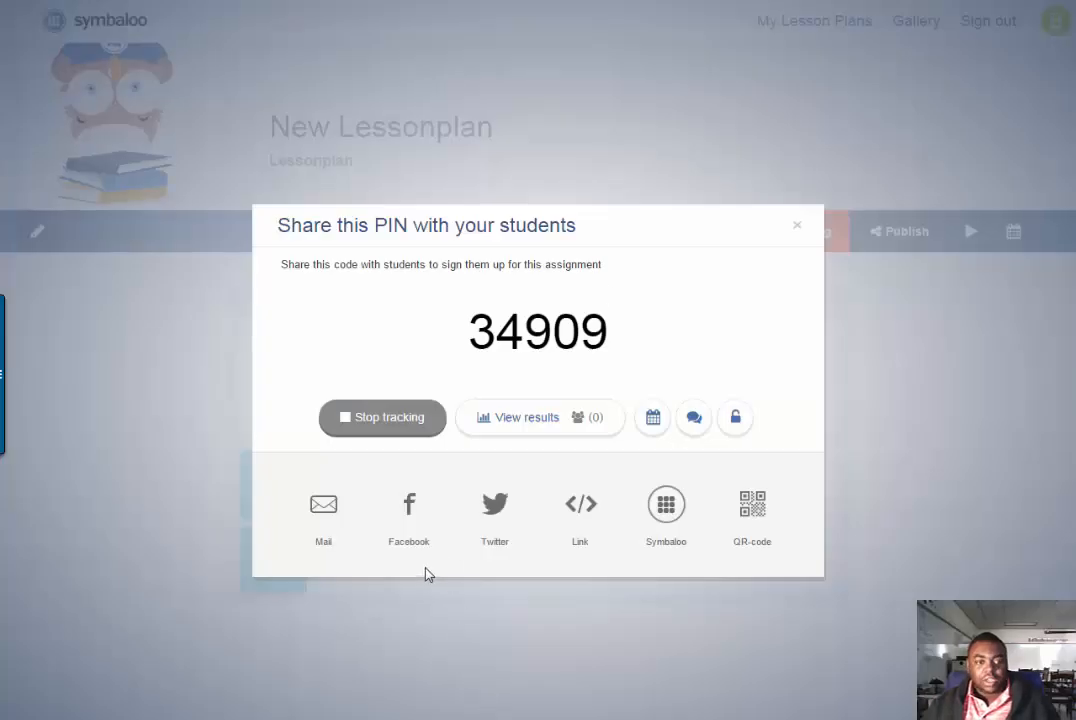
- Stop tracking the assignment and save the tracked information under the suggested title
{"action": "left_click", "coordinate": [373, 428]}
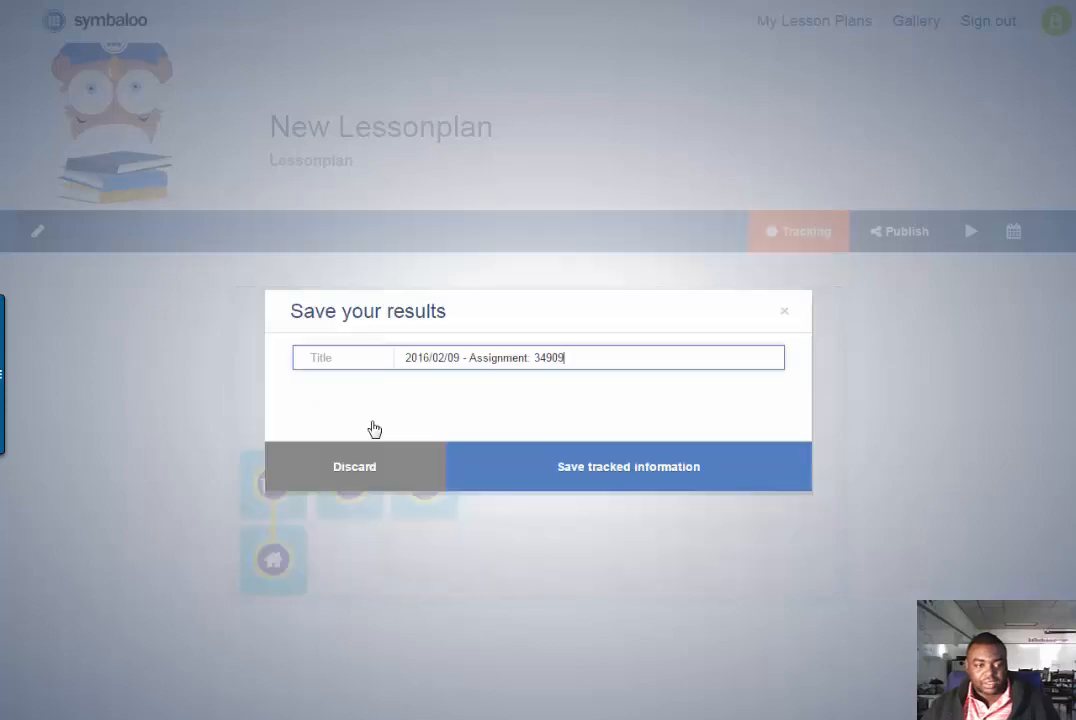
{"action": "left_click", "coordinate": [545, 487]}
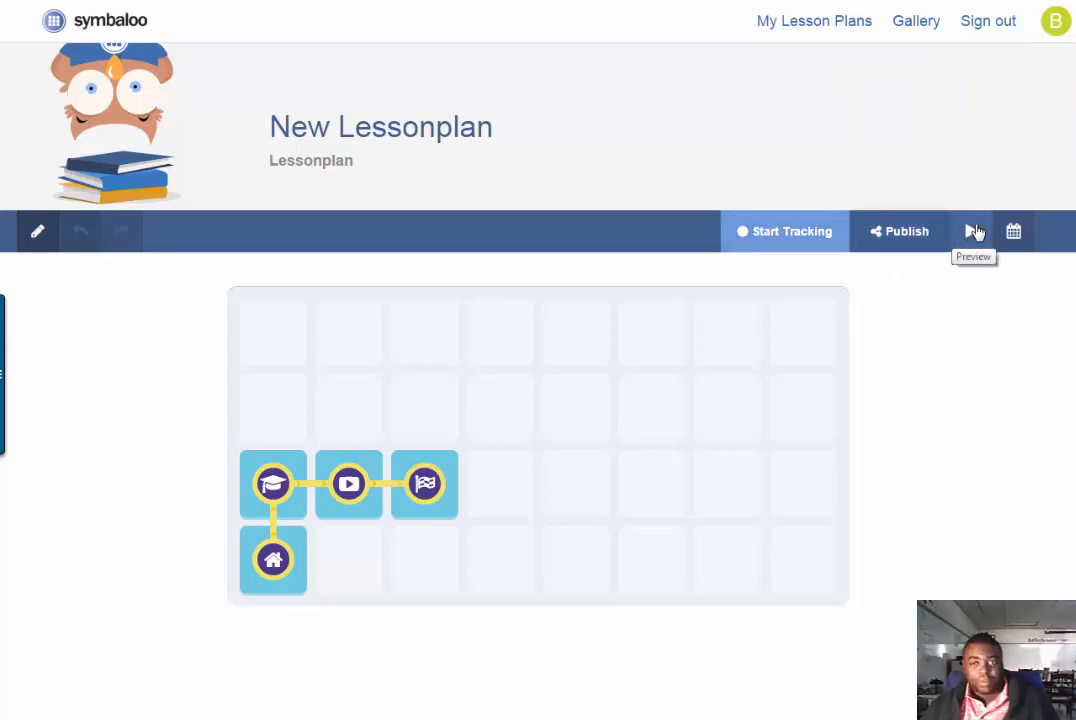
- Preview the lesson plan, move the pawn between the question and video tiles, and return to the editor
{"action": "left_click", "coordinate": [972, 233]}
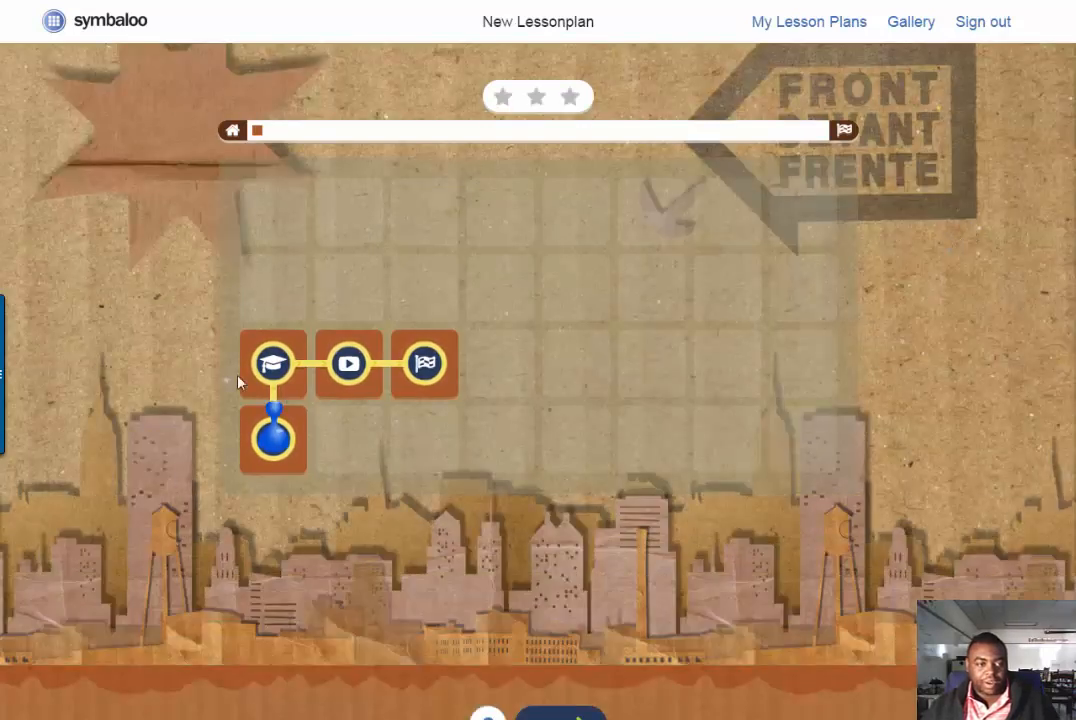
{"action": "left_click", "coordinate": [423, 370]}
{"action": "left_click", "coordinate": [362, 368]}
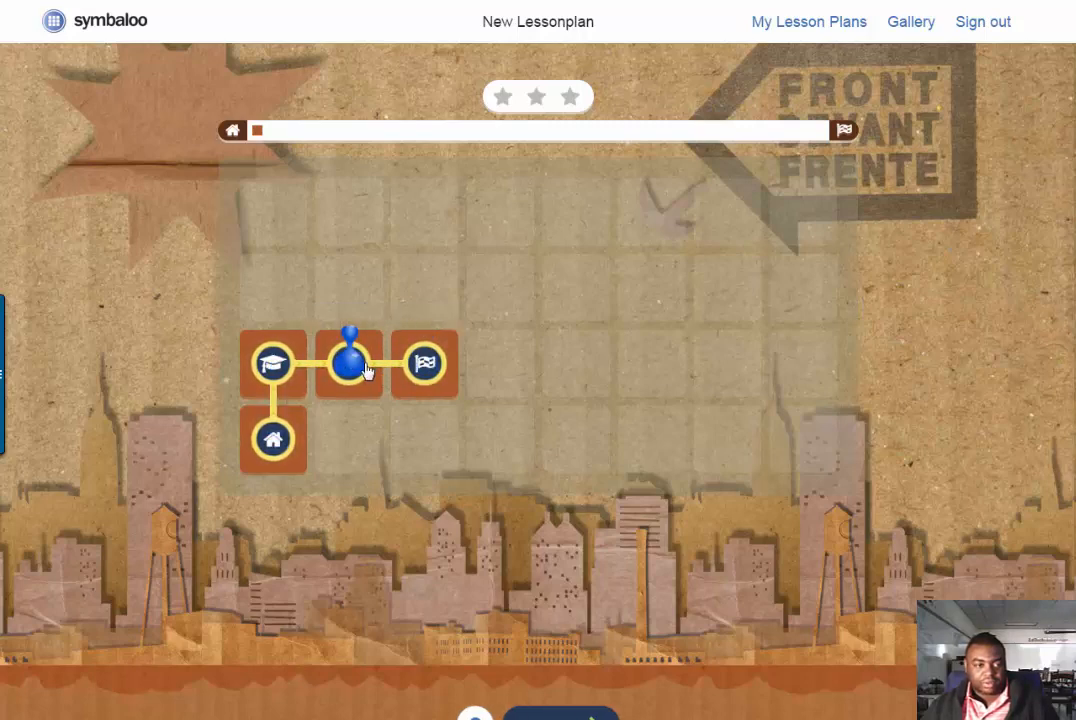
{"action": "left_click", "coordinate": [285, 365]}
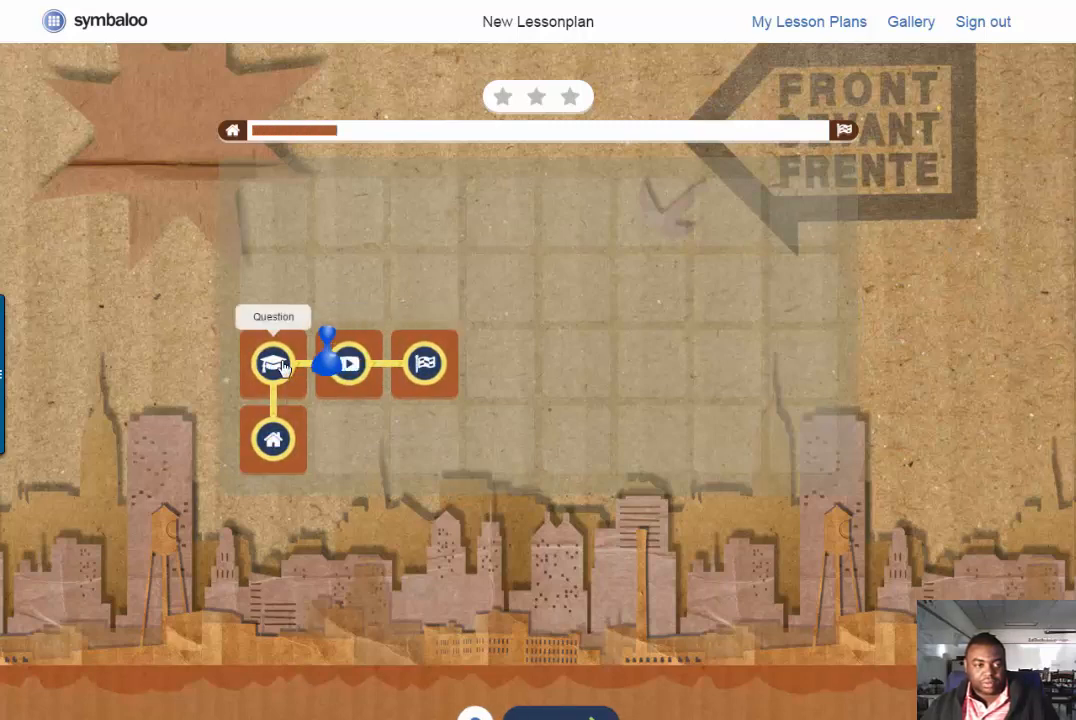
{"action": "left_click", "coordinate": [348, 360]}
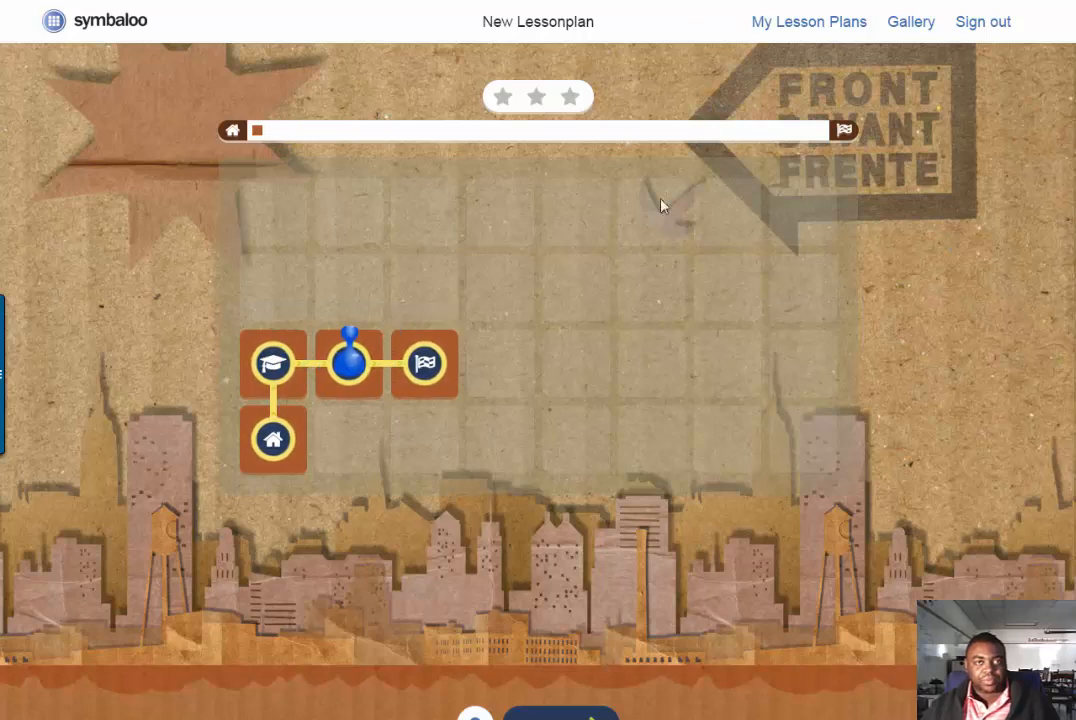
{"action": "left_click", "coordinate": [703, 0]}
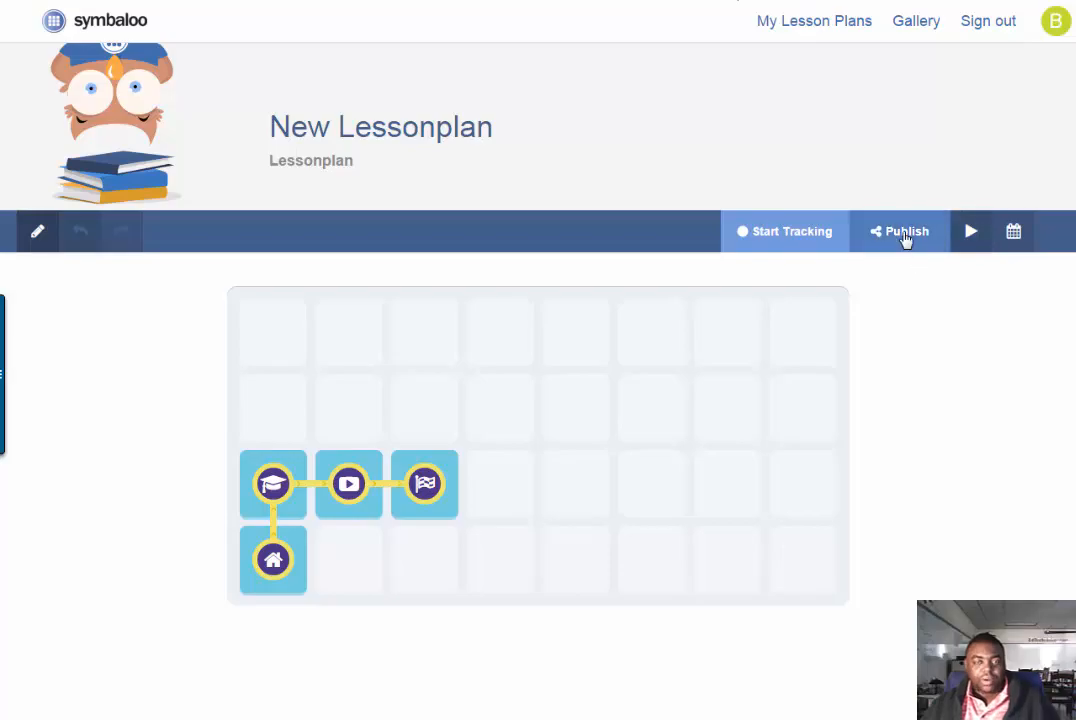
- Publish the lesson plan to the Market Place and close the sharing dialog
{"action": "left_click", "coordinate": [905, 233]}
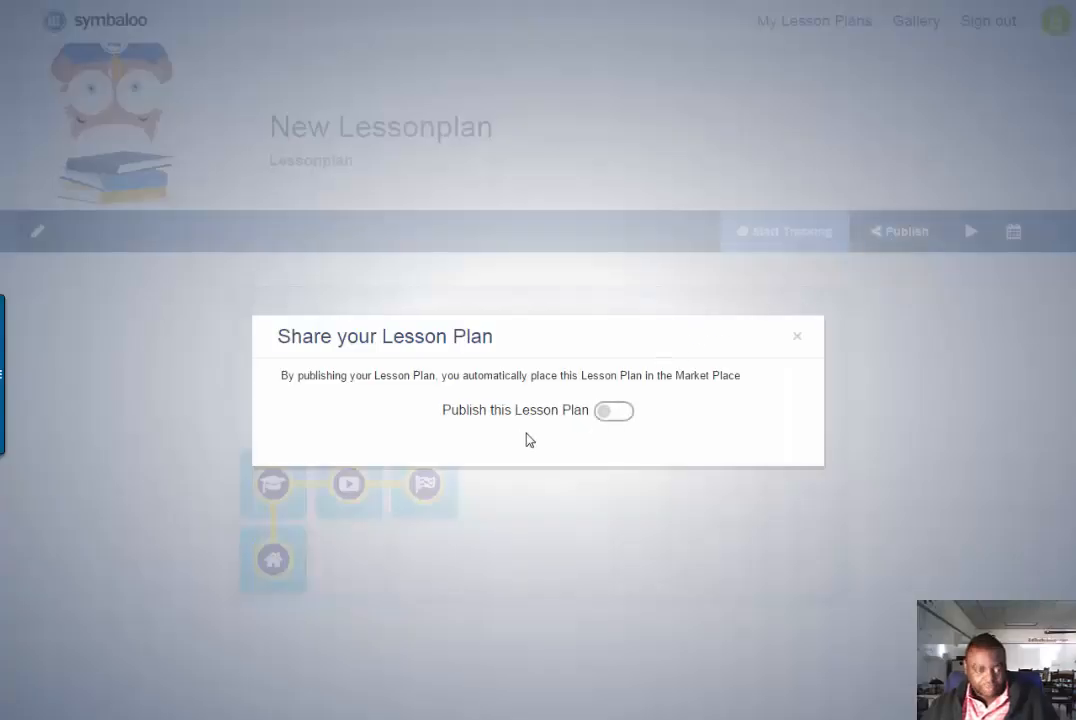
{"action": "left_click", "coordinate": [612, 418]}
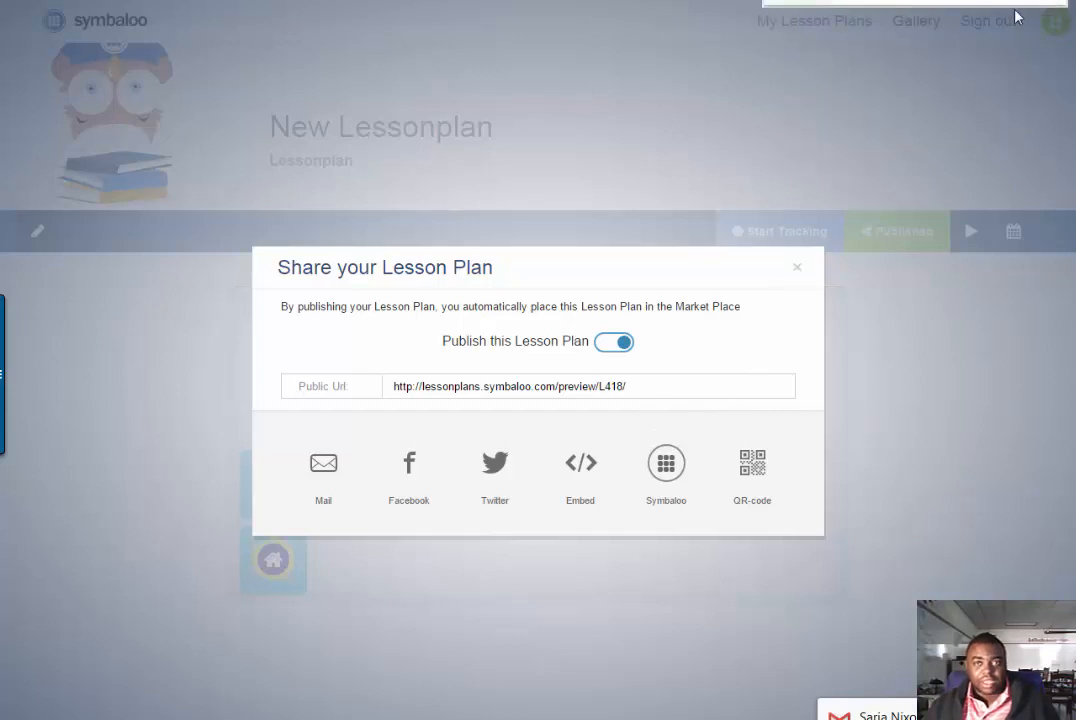
{"action": "left_click", "coordinate": [798, 270]}
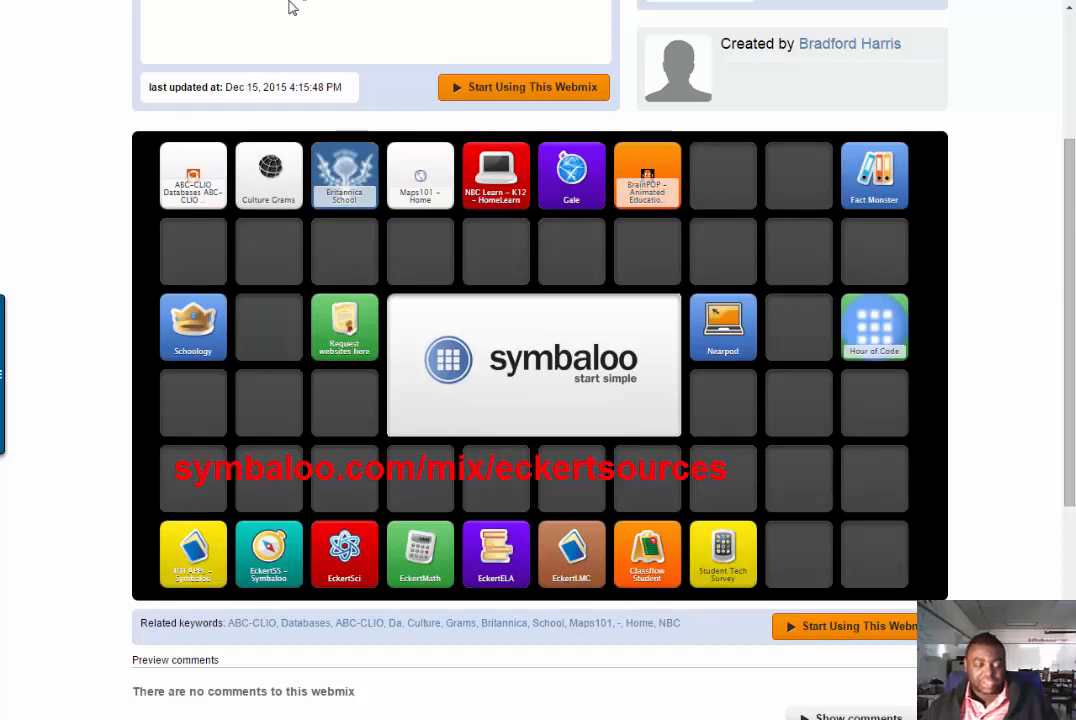
- Open the EckertSci webmix from the school resources webmix and launch its Gravity Quest lesson
{"action": "left_click", "coordinate": [342, 564]}
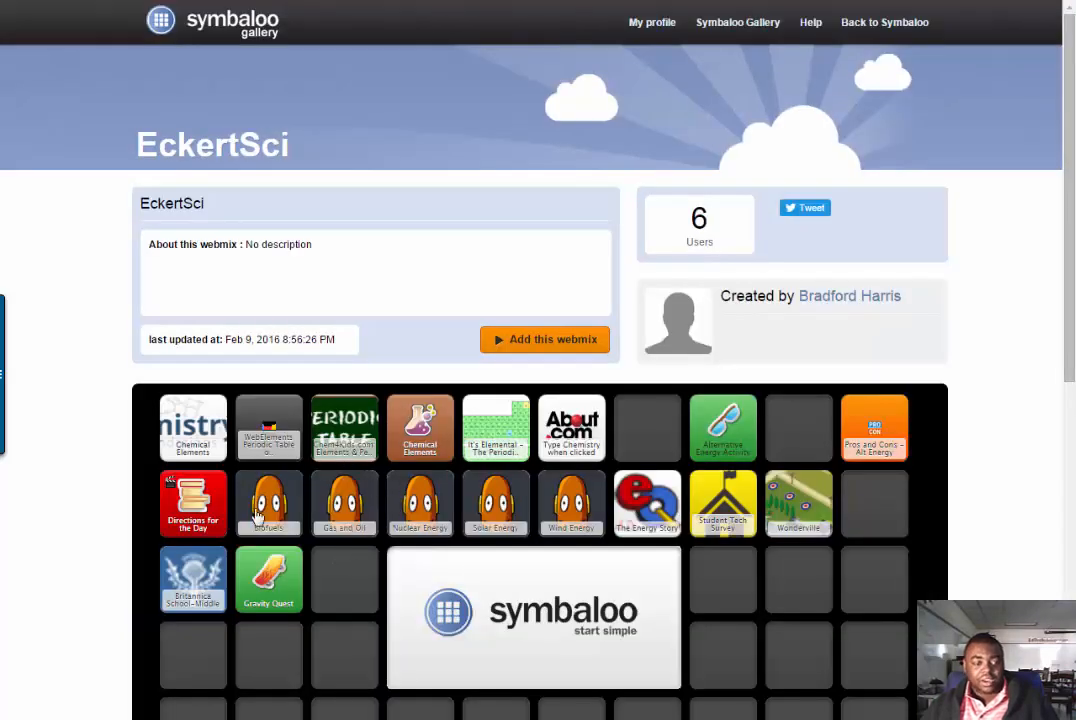
{"action": "left_click", "coordinate": [265, 578]}
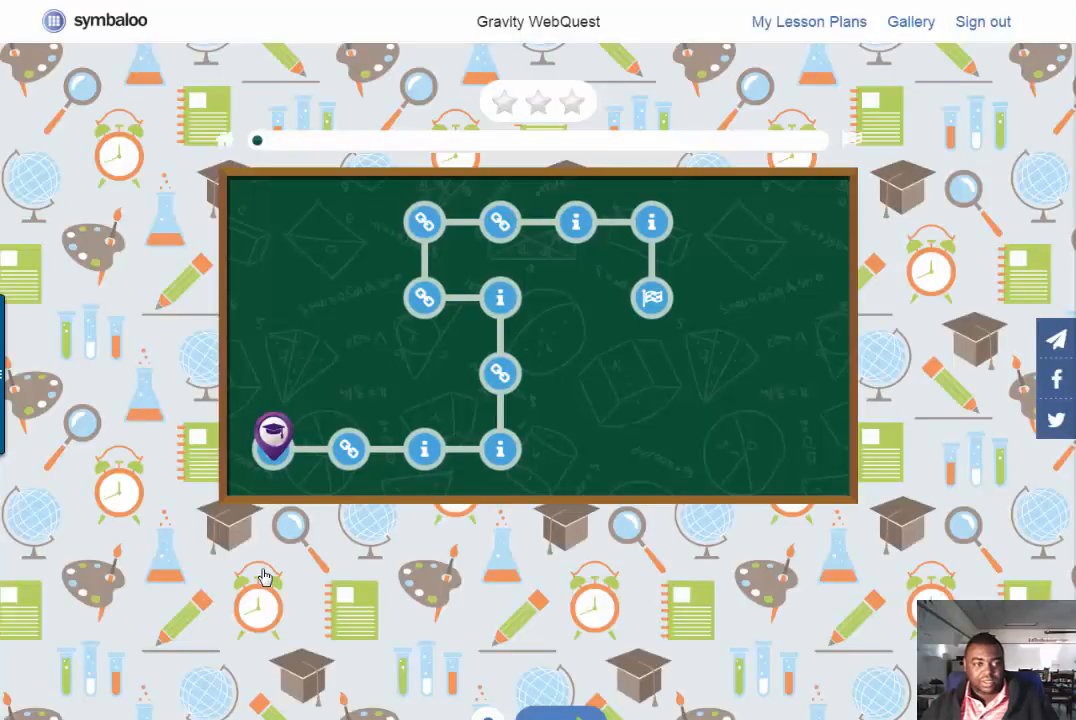